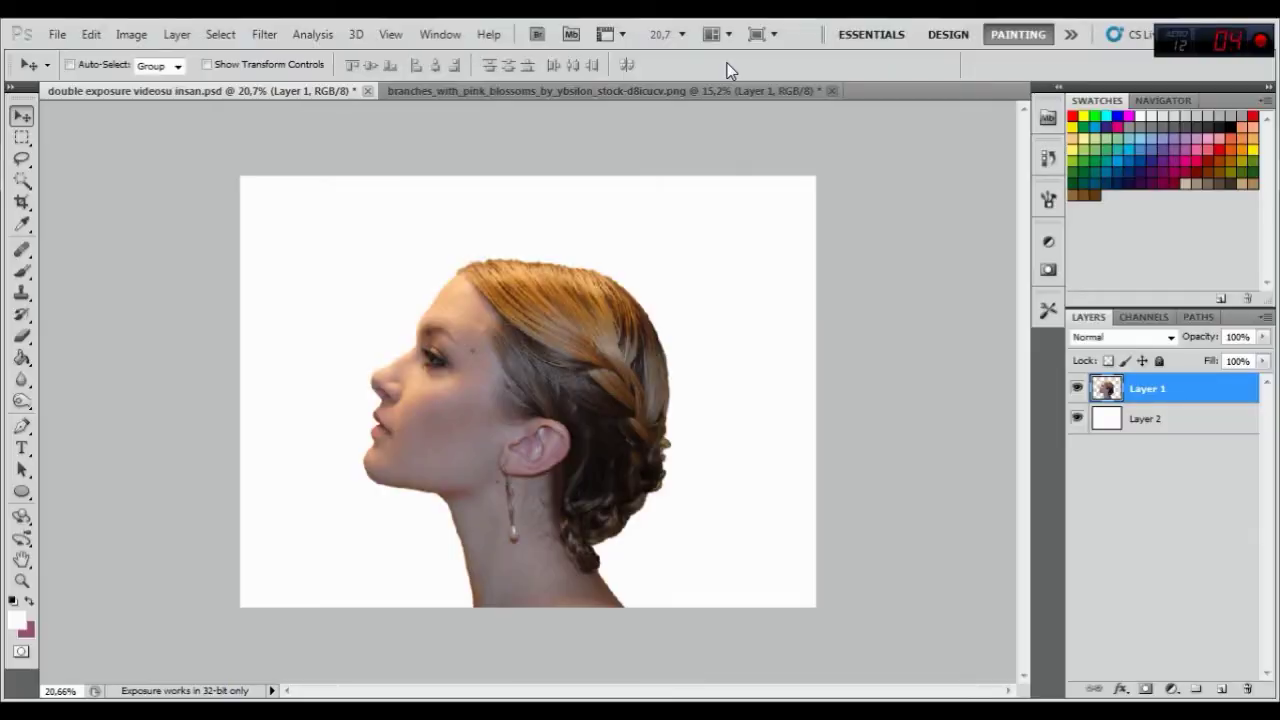
Copy the cherry-blossom branches into the portrait as Layer 3 and minimize the blossoms window.
click(602, 86)
drag(602, 86, 608, 111)
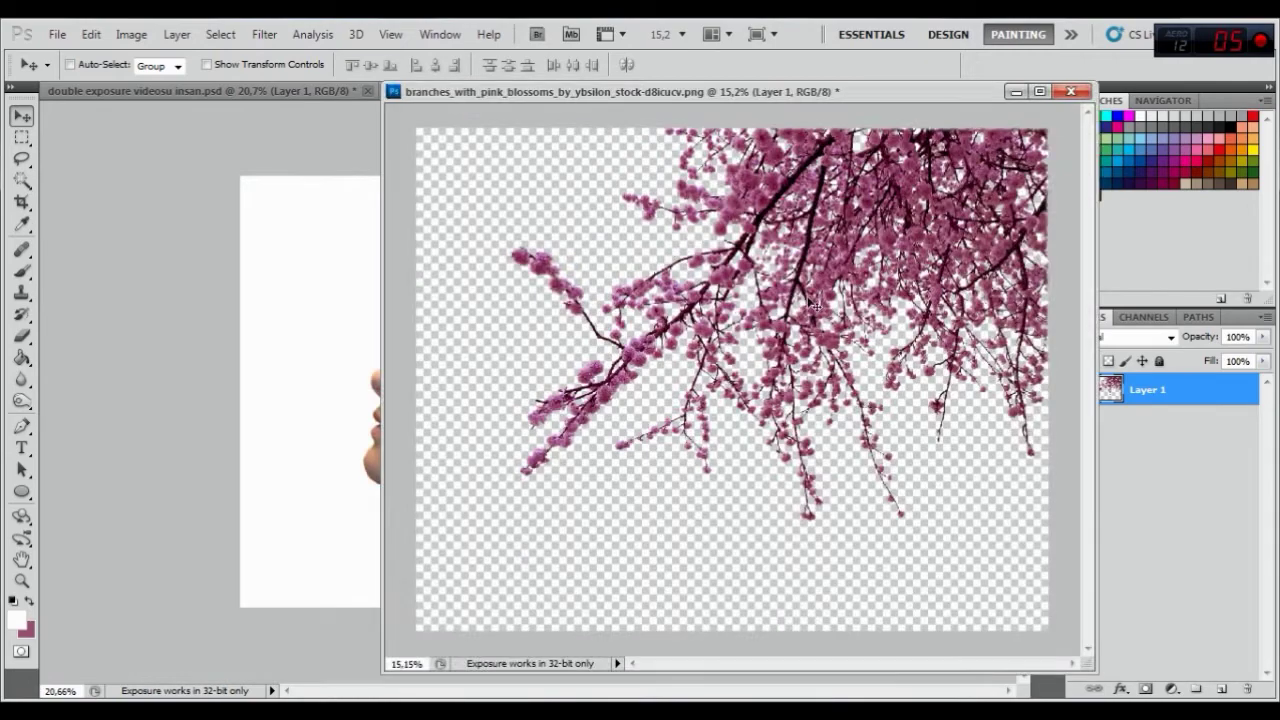
drag(600, 300, 300, 380)
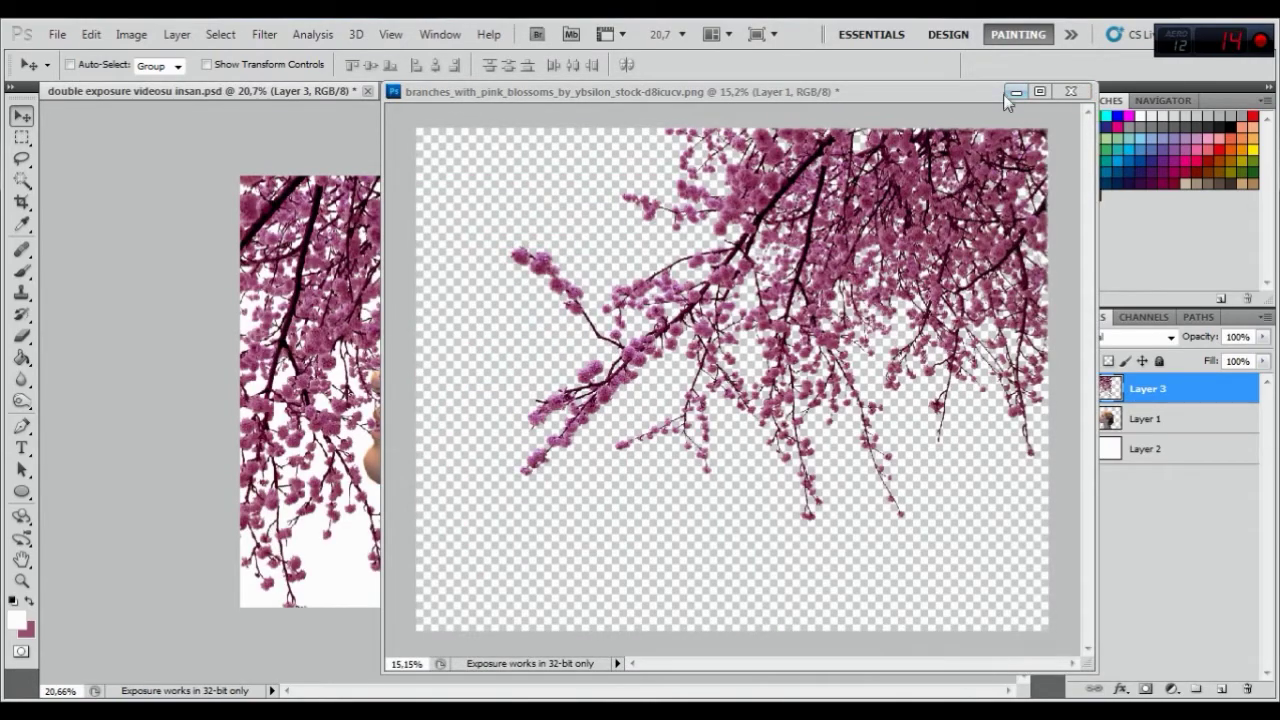
click(1008, 92)
click(91, 34)
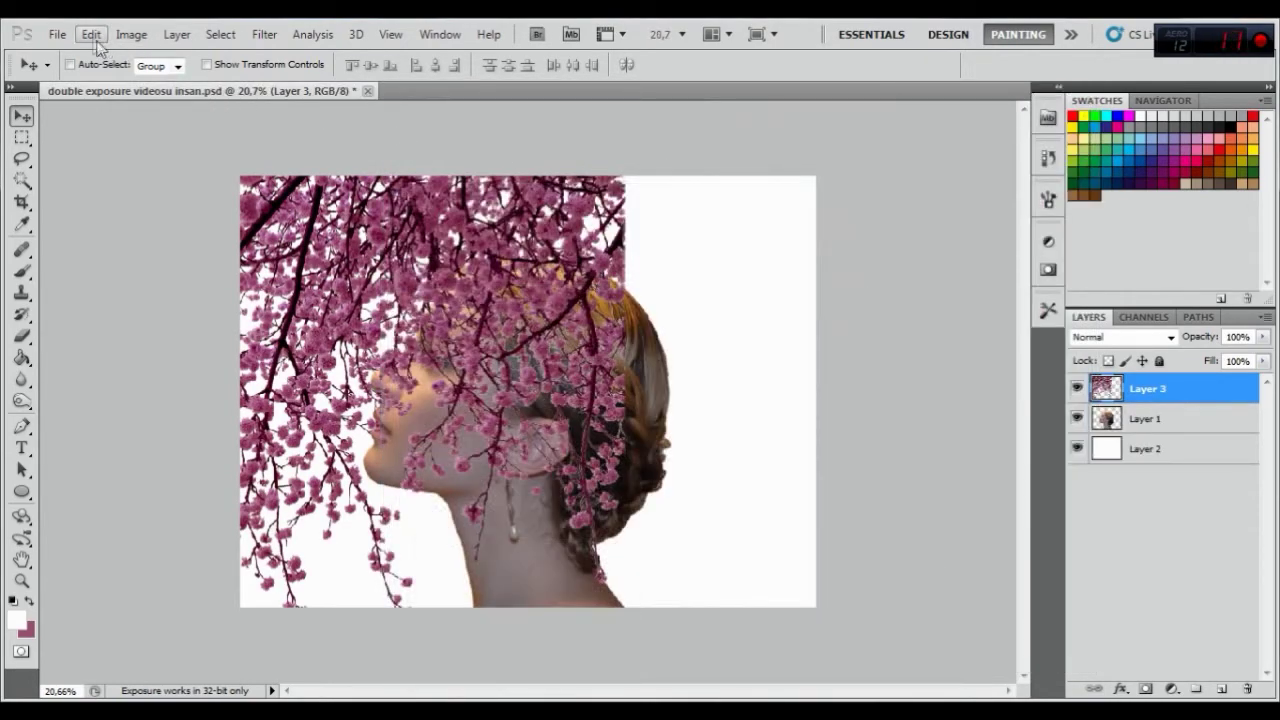
key(ctrl+t)
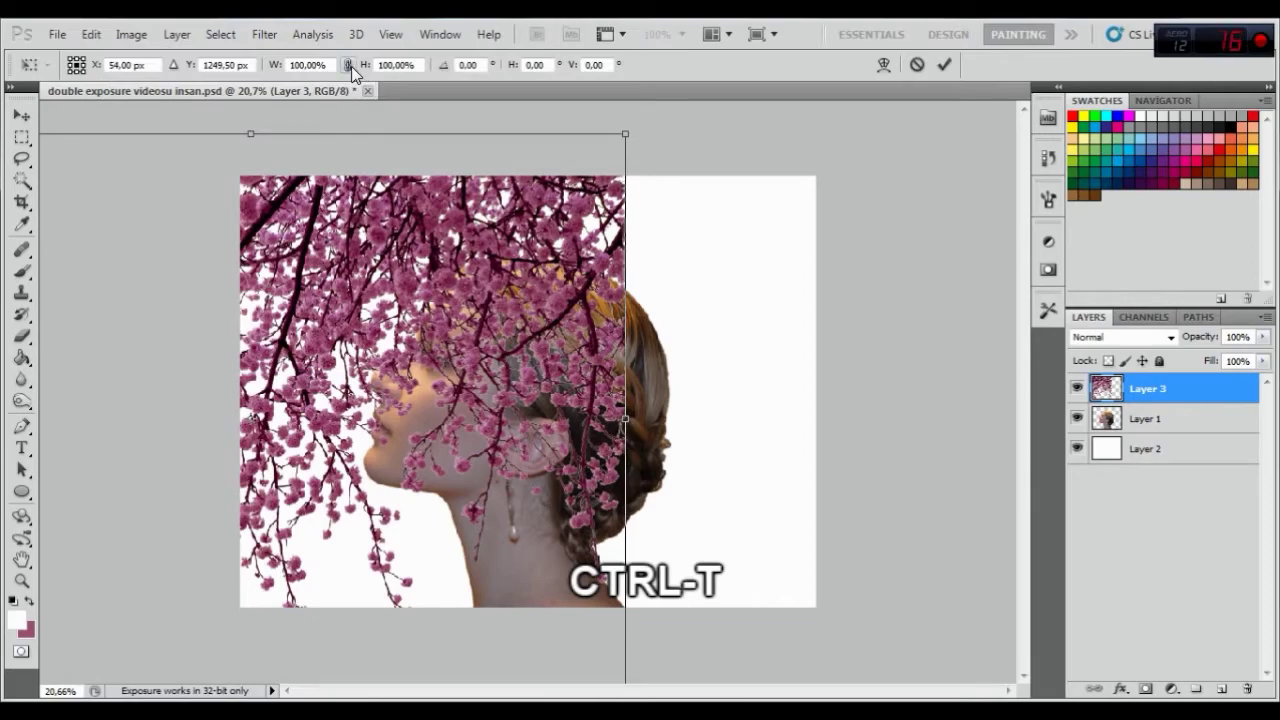
Flip Layer 3 horizontally, scale it to about 41% and rotate it -52° over the lower face.
right_click(425, 260)
click(490, 520)
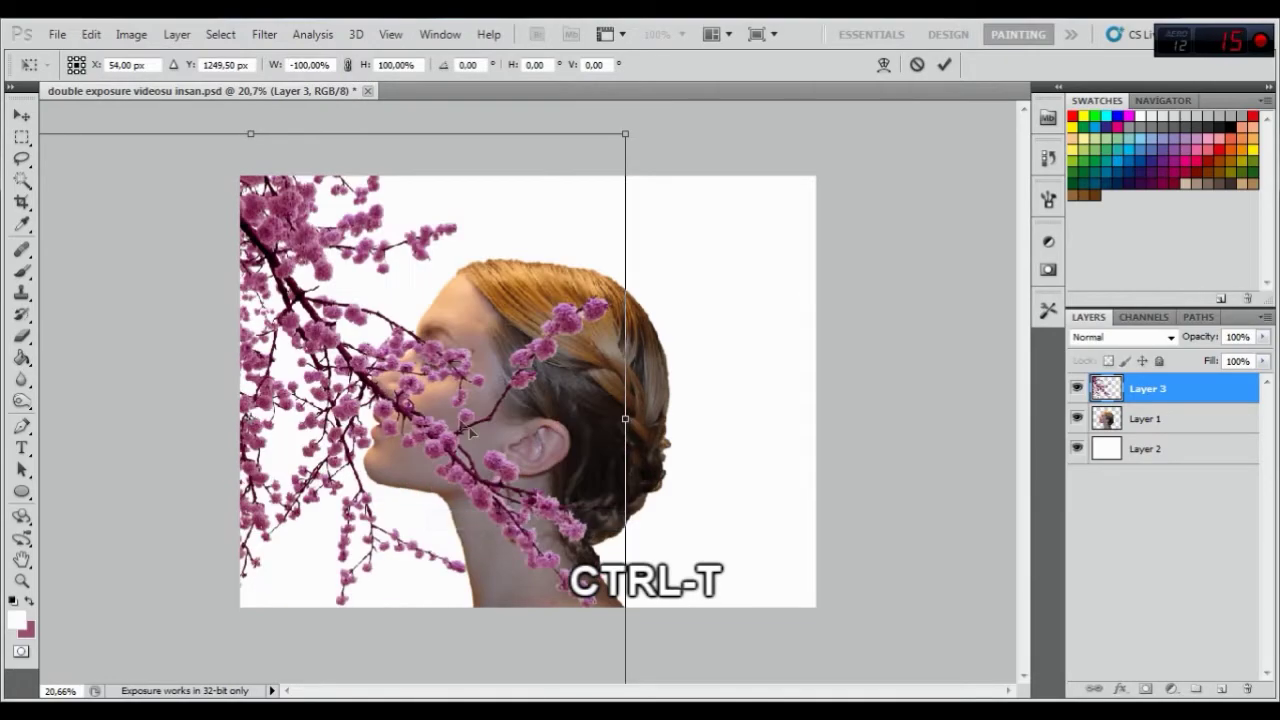
drag(572, 400, 604, 420)
drag(860, 131, 417, 464)
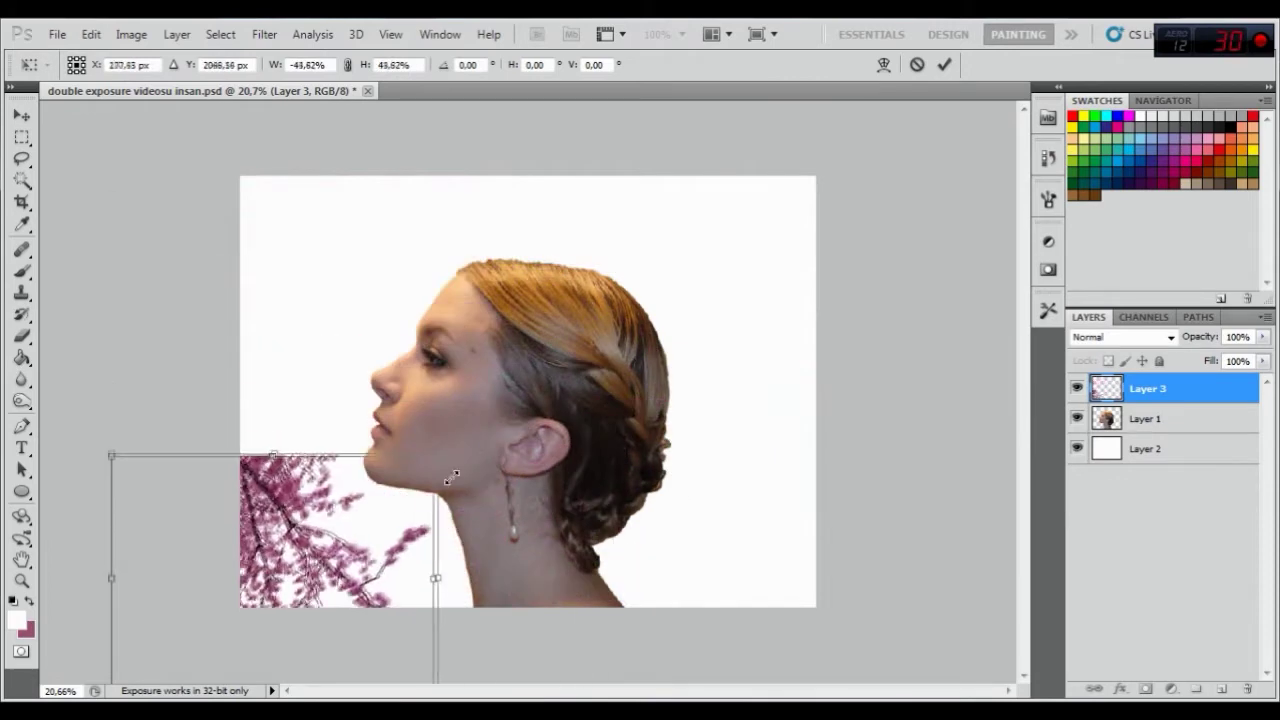
drag(300, 560, 465, 435)
mouse_move(690, 427)
mouse_down()
mouse_move(603, 240)
mouse_move(560, 232)
mouse_up()
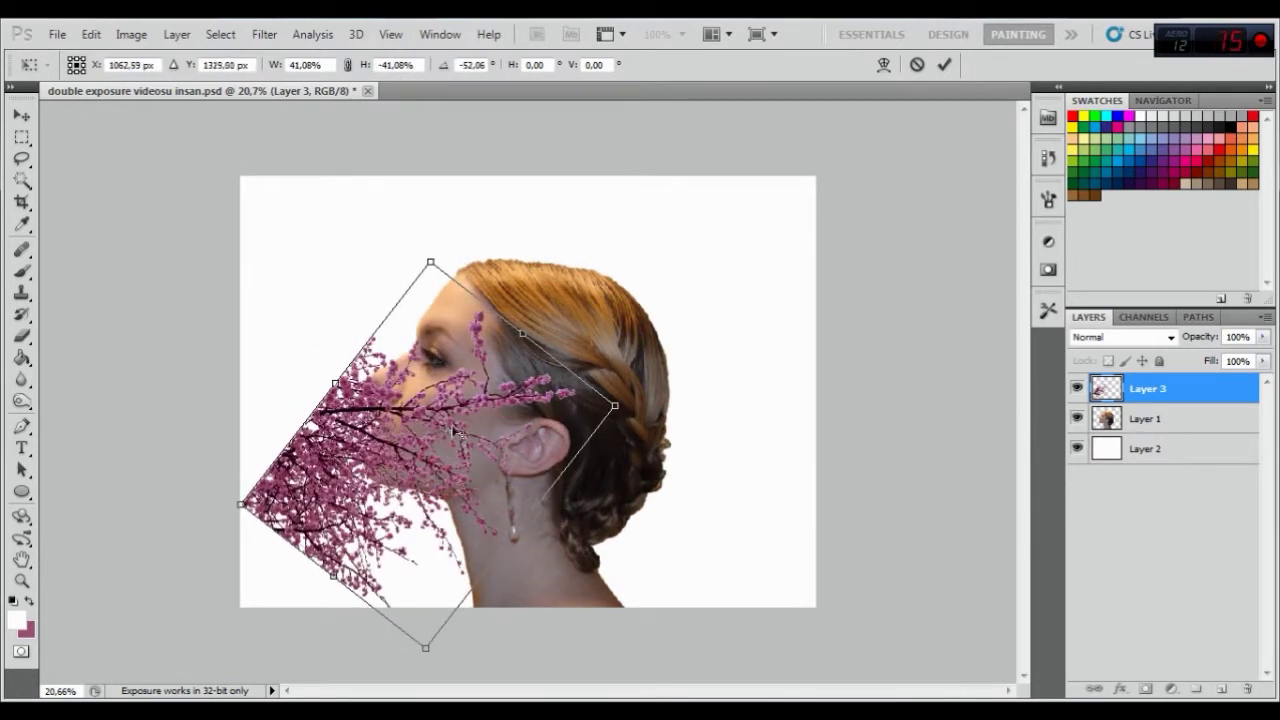
drag(462, 485, 483, 480)
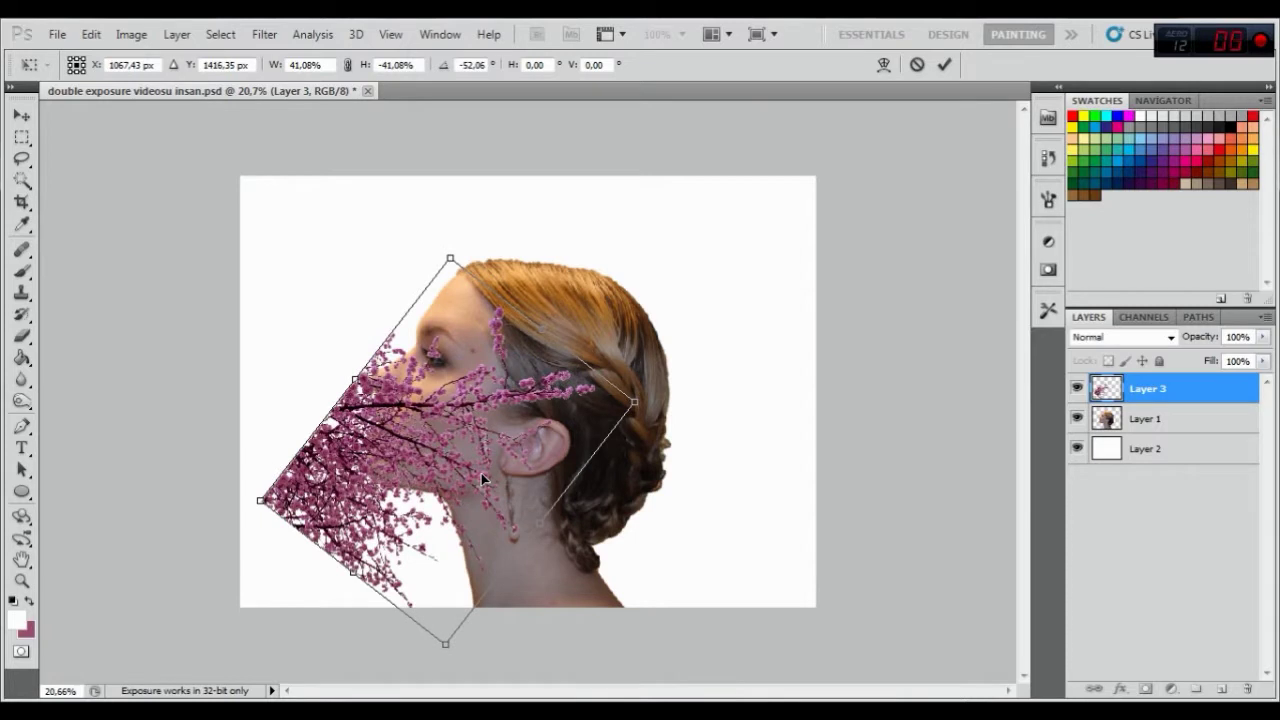
click(945, 66)
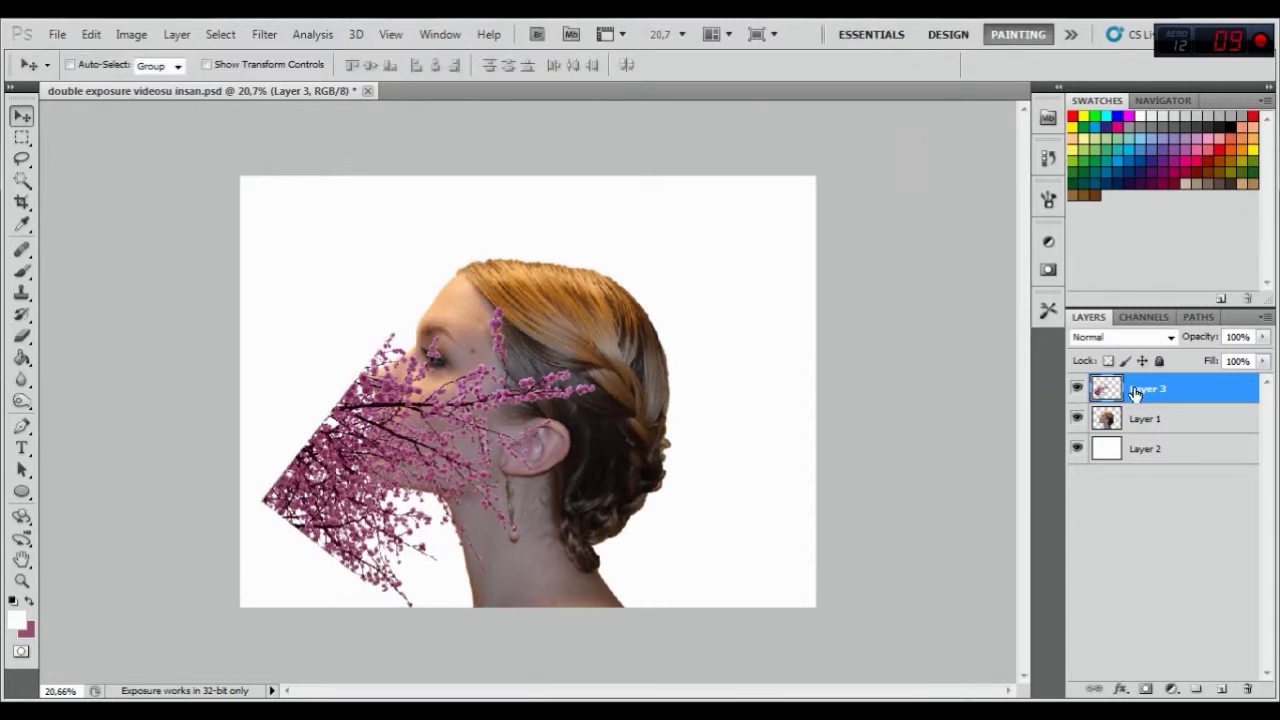
right_click(1140, 393)
Duplicate Layer 3, move the copy over the top of the head, and tilt it slightly.
click(1008, 326)
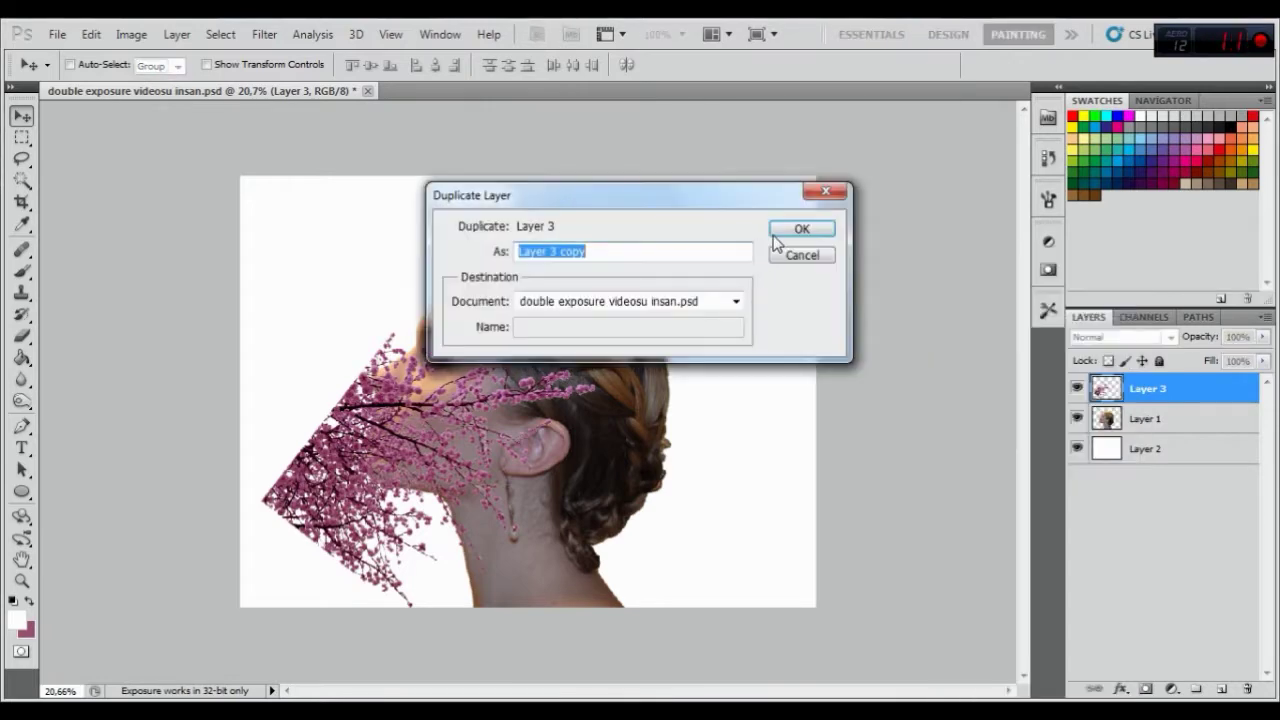
click(808, 226)
mouse_move(564, 340)
mouse_down()
mouse_move(452, 312)
mouse_move(463, 290)
mouse_up()
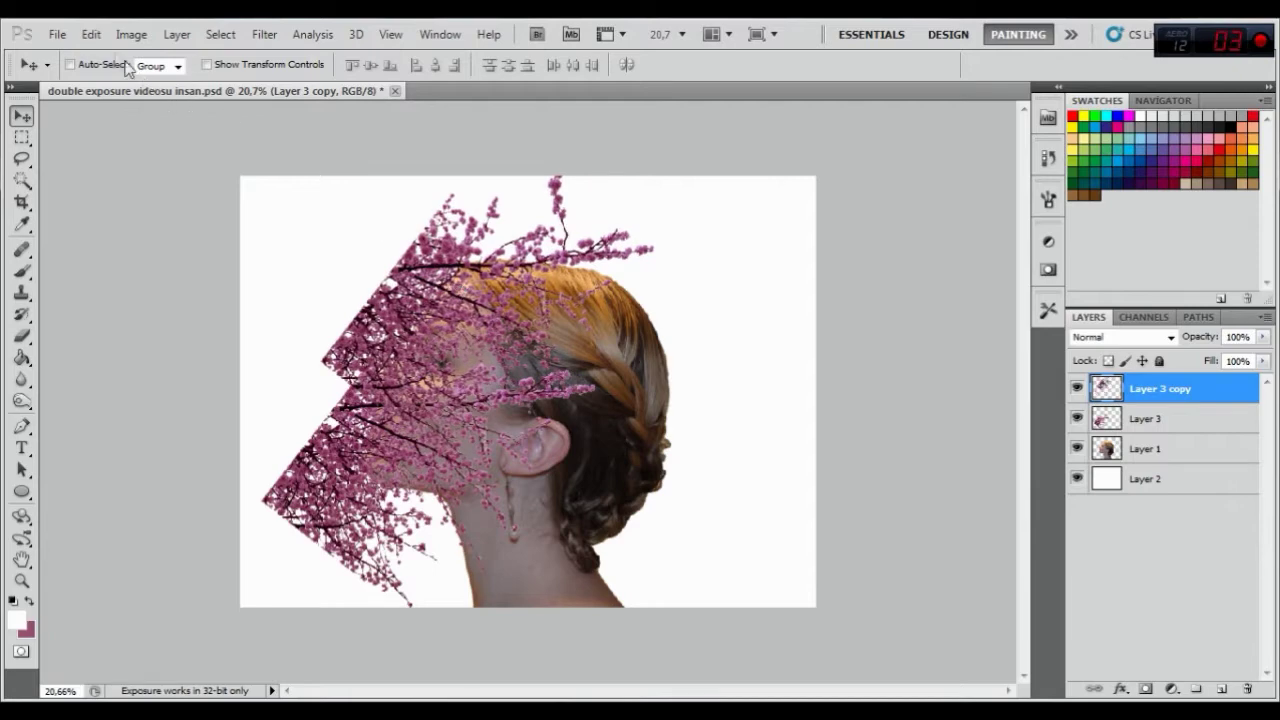
click(91, 34)
click(181, 380)
drag(756, 370, 845, 273)
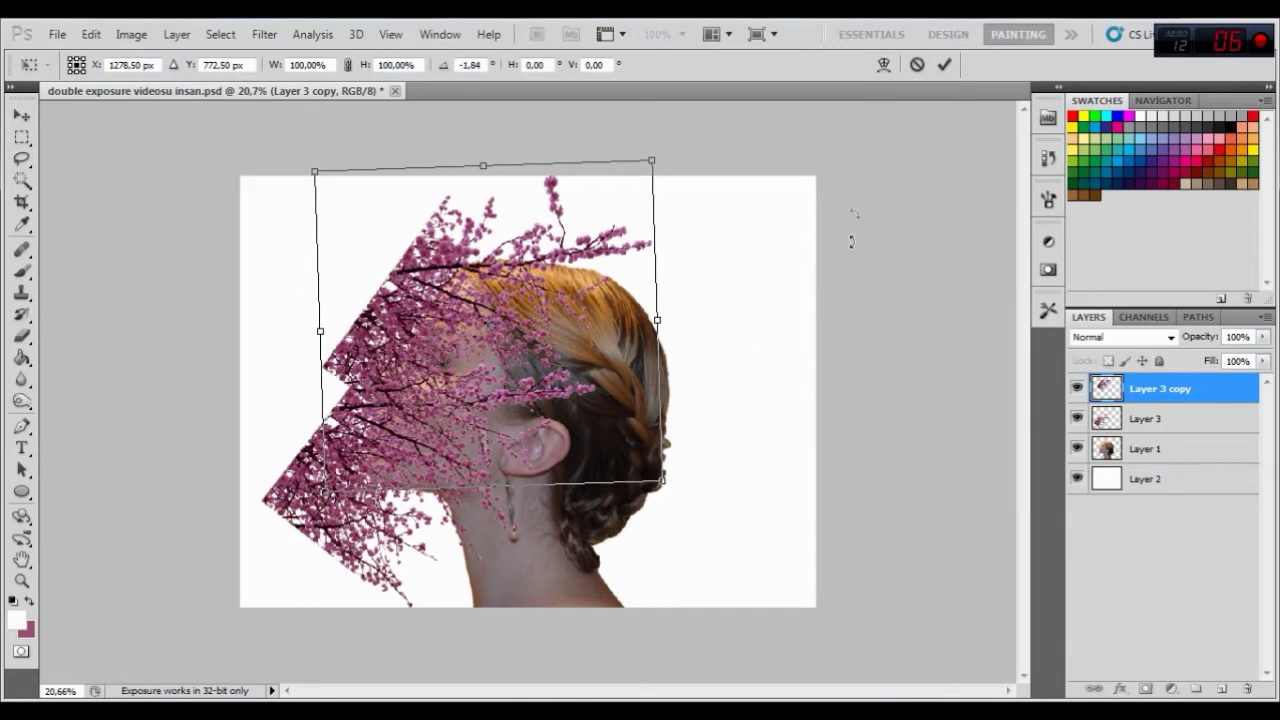
click(944, 65)
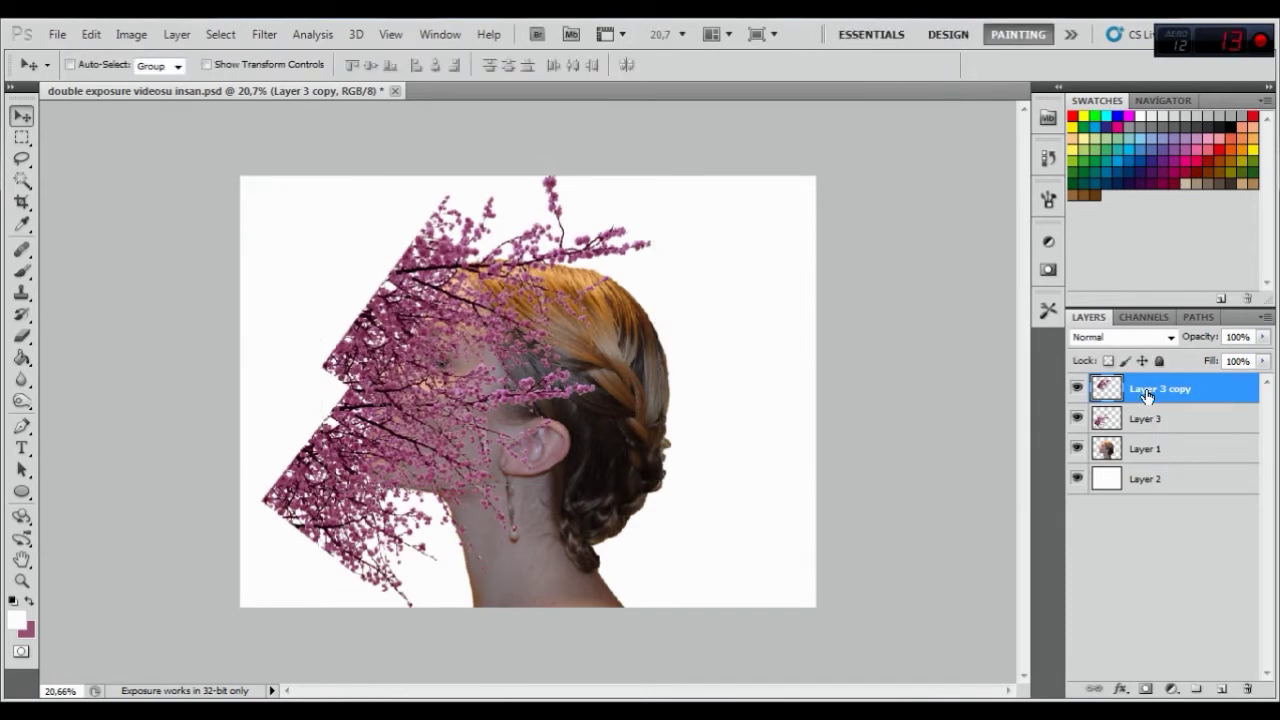
Duplicate Layer 3 copy to create Layer 3 copy 2.
right_click(1146, 396)
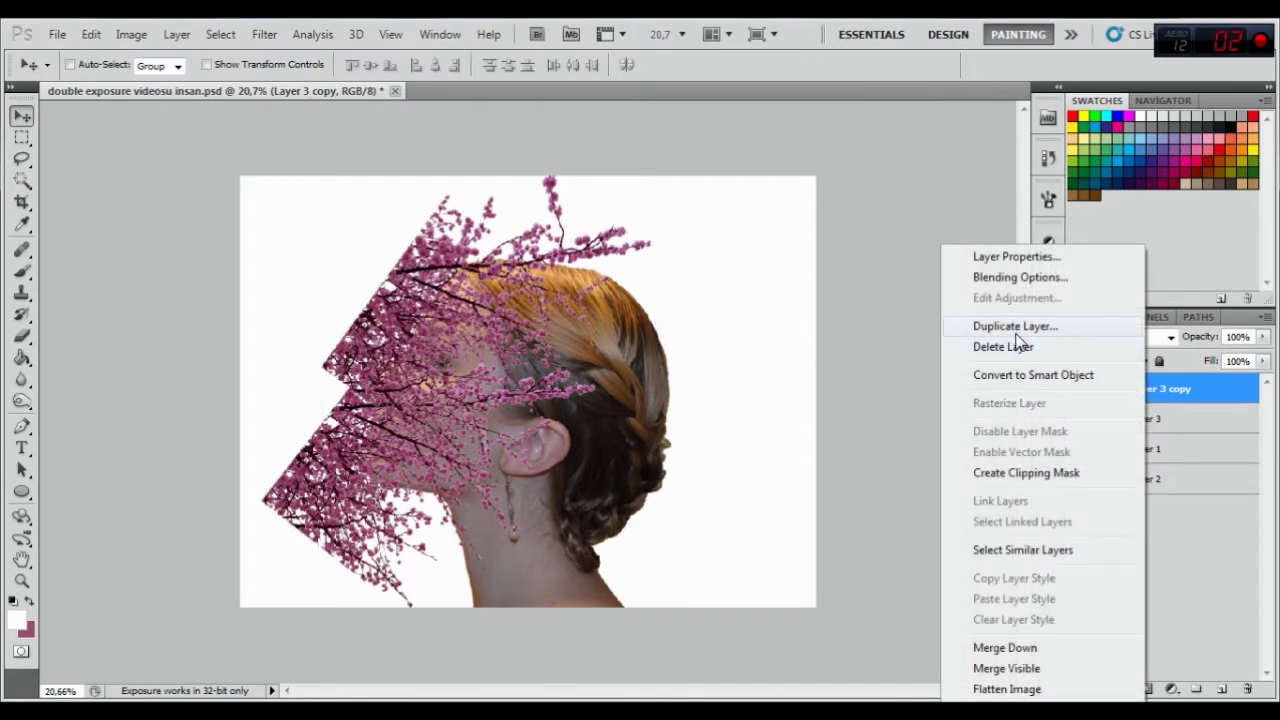
click(1015, 330)
click(802, 230)
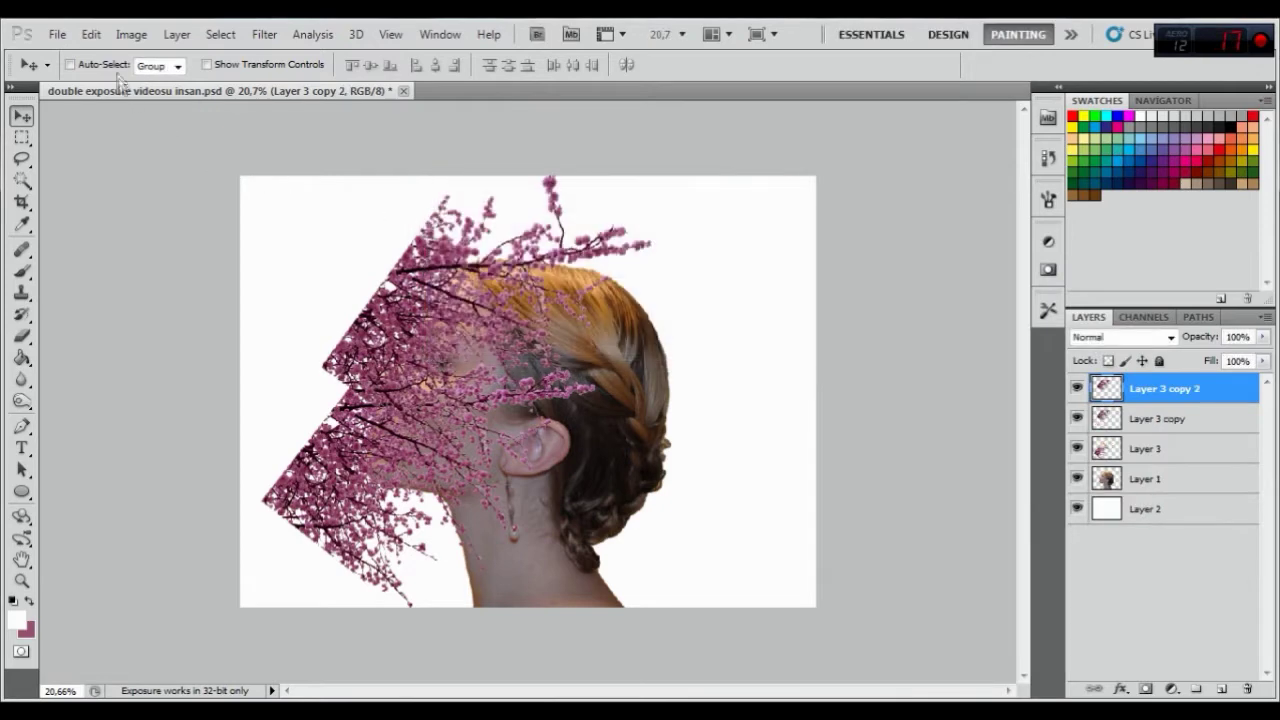
click(91, 34)
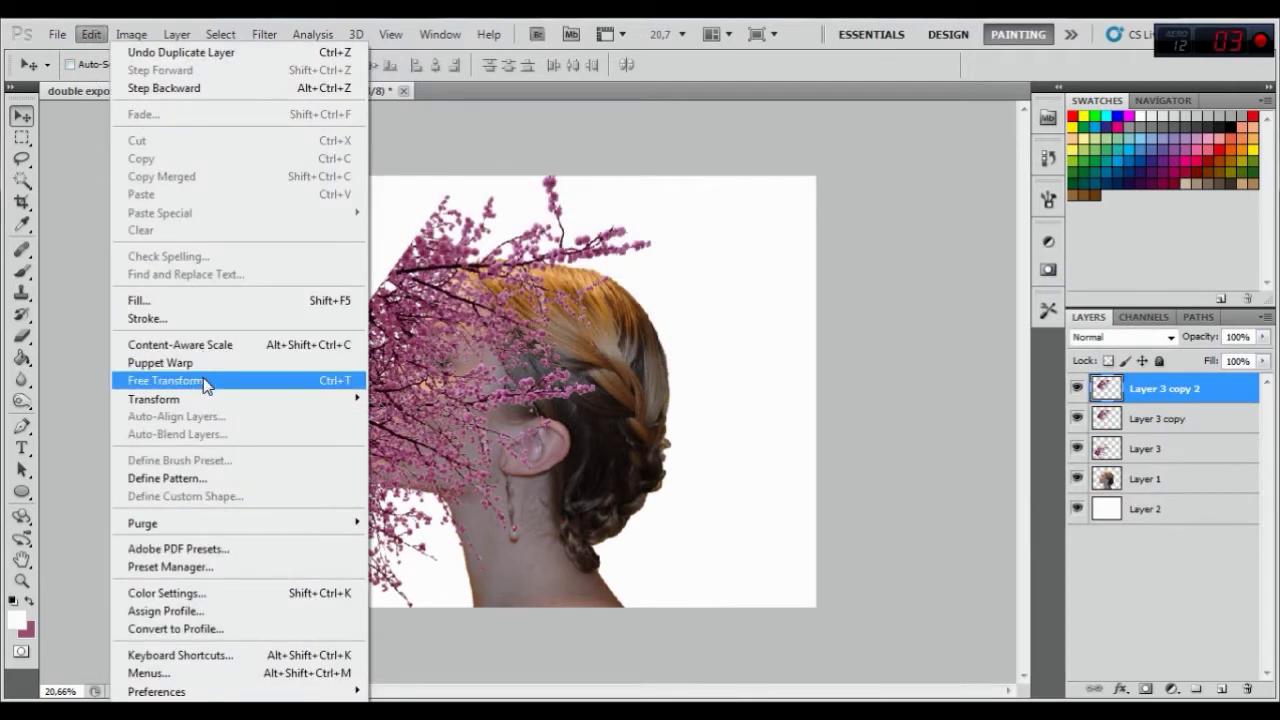
Move Layer 3 copy 2 to the neck, scale it to 79.66%, flip it vertically and rotate it to -175.6°.
click(170, 377)
drag(505, 318, 490, 479)
drag(774, 510, 678, 352)
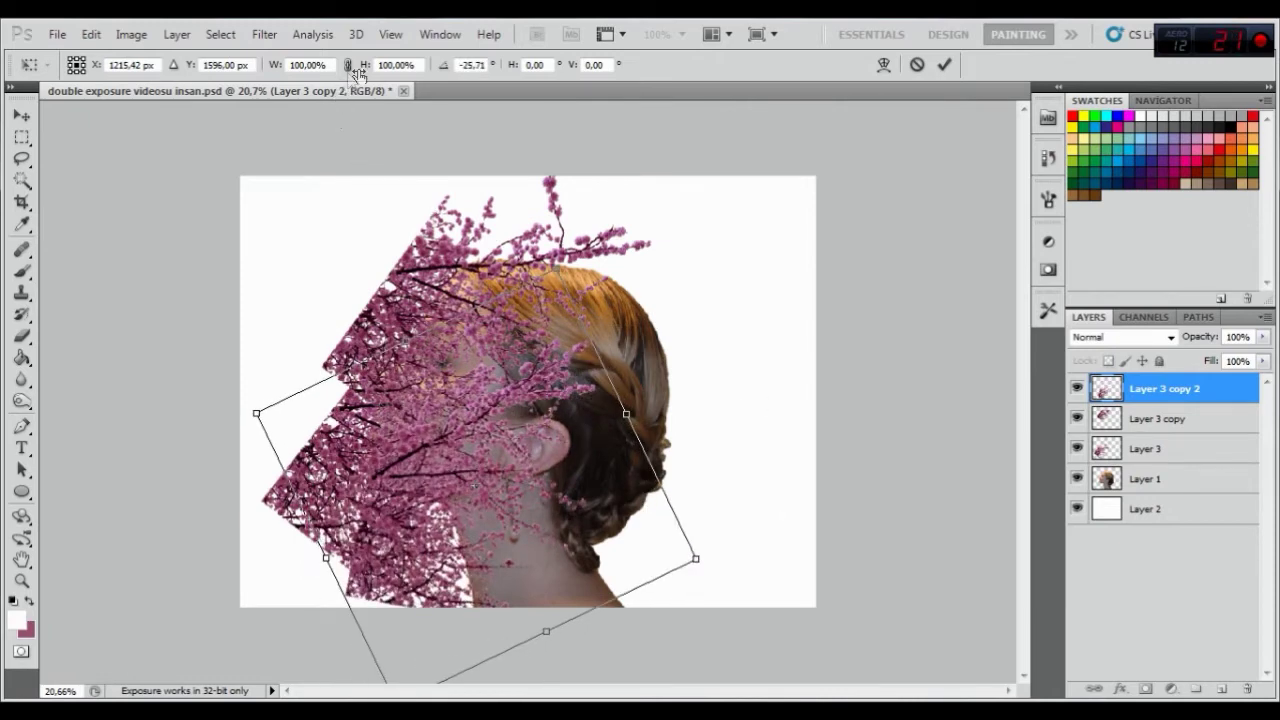
drag(695, 558, 631, 586)
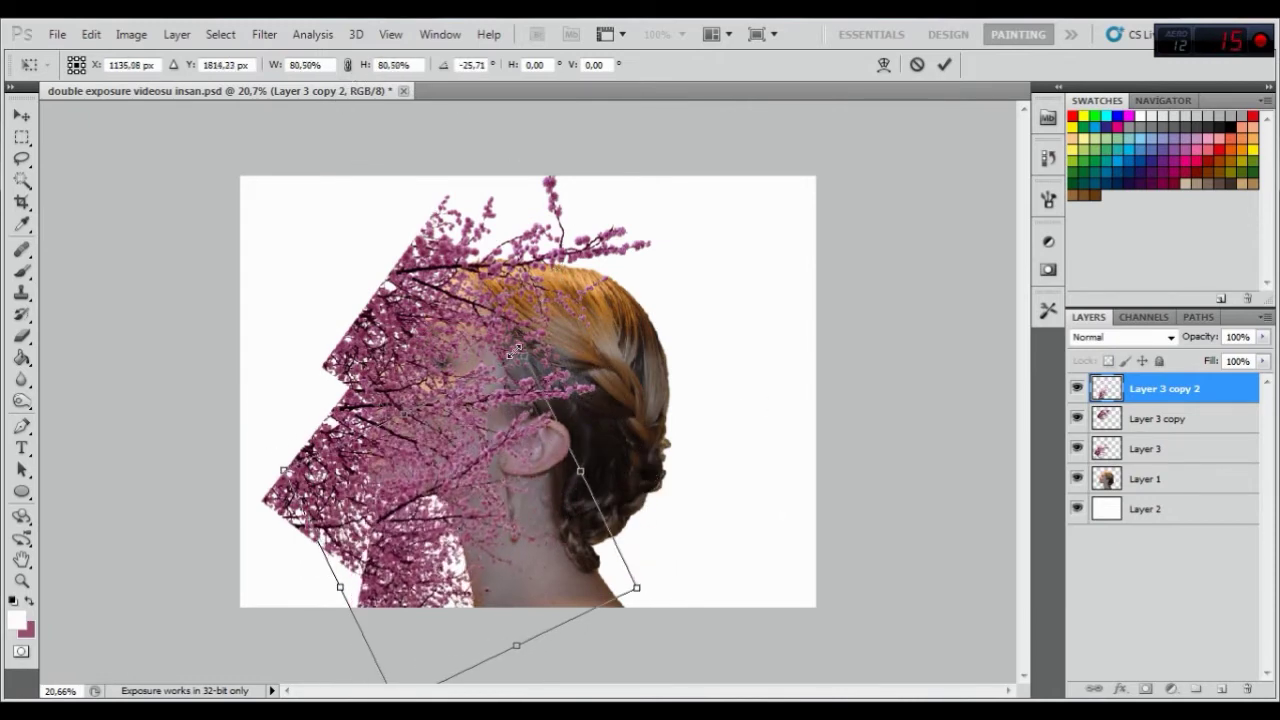
drag(729, 489, 704, 418)
drag(537, 541, 571, 533)
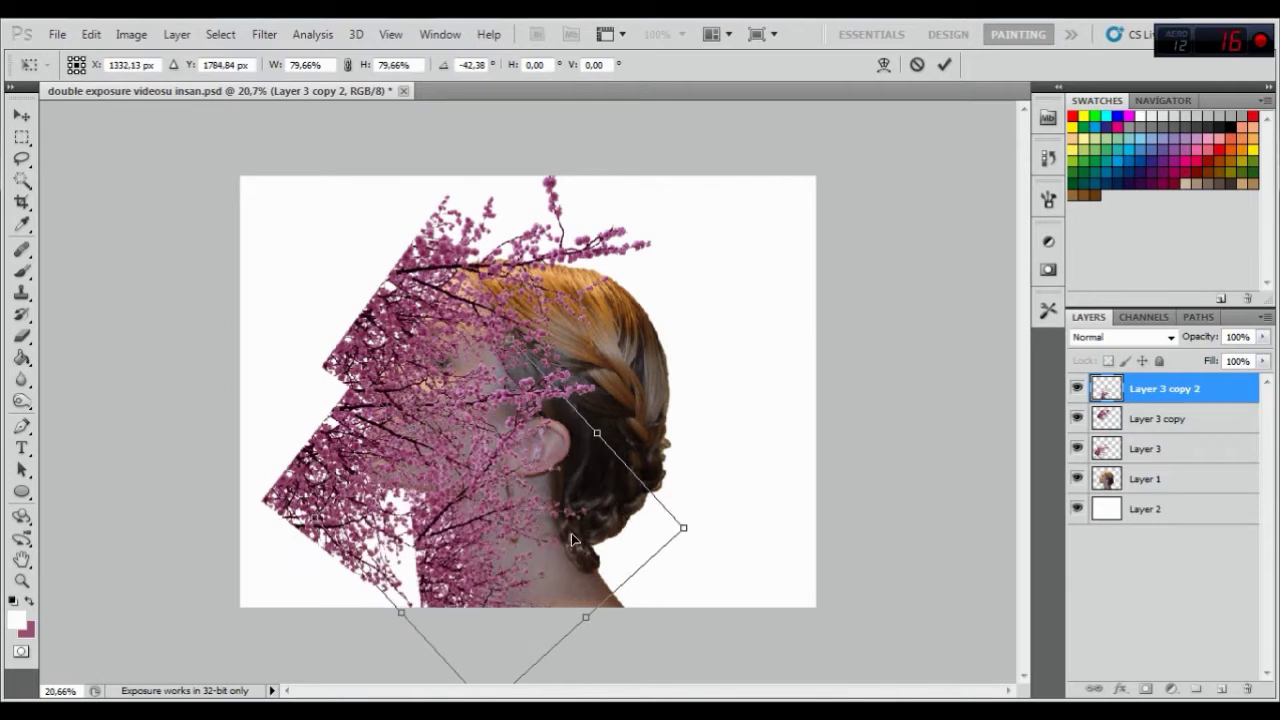
right_click(572, 472)
click(628, 459)
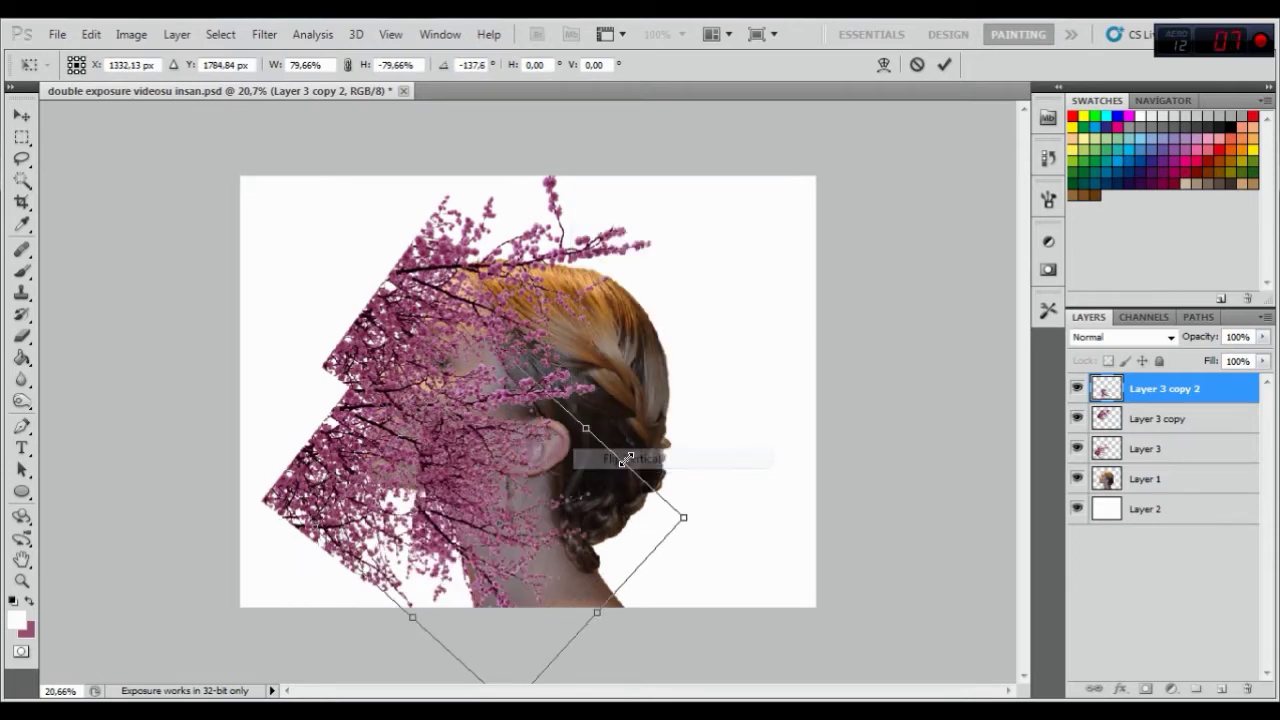
mouse_move(720, 563)
mouse_down()
mouse_move(731, 443)
mouse_move(716, 422)
mouse_up()
mouse_move(569, 529)
mouse_down()
mouse_move(577, 603)
mouse_move(553, 595)
mouse_up()
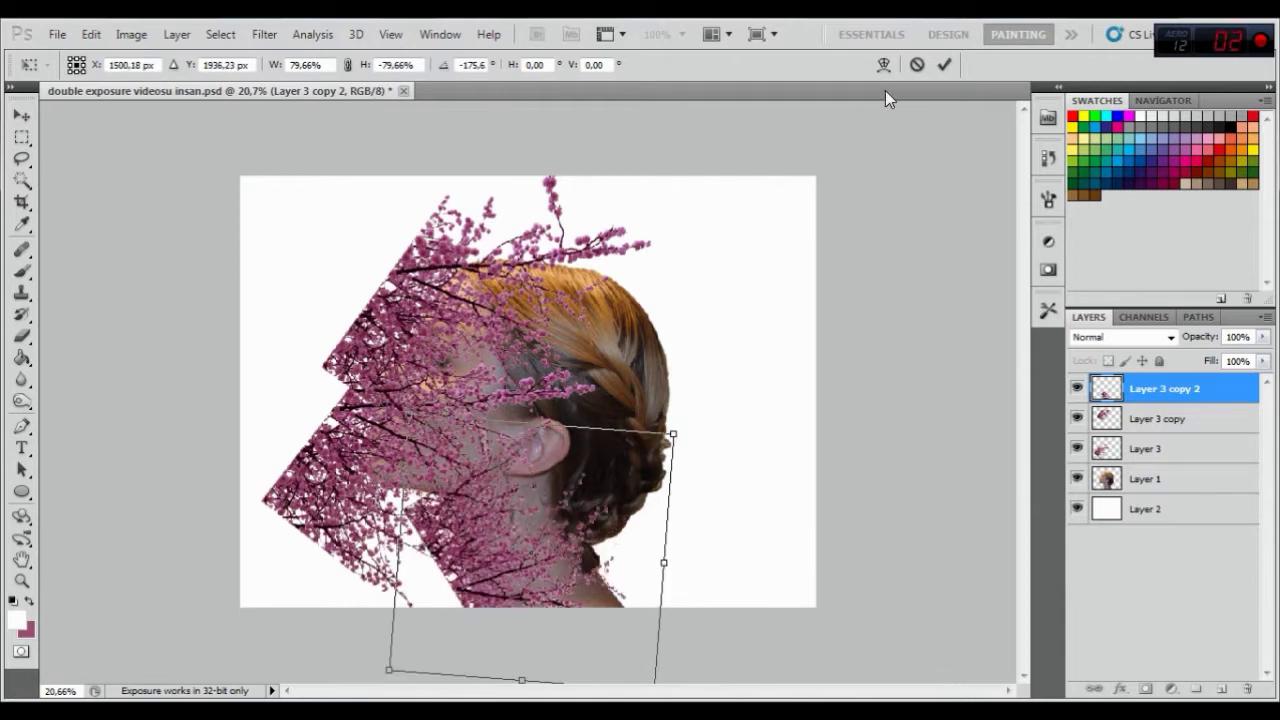
click(945, 65)
Duplicate the layer as Layer 3 copy 3, place it in the neck gap, and rotate it about -8°.
right_click(1166, 393)
click(1060, 326)
click(805, 229)
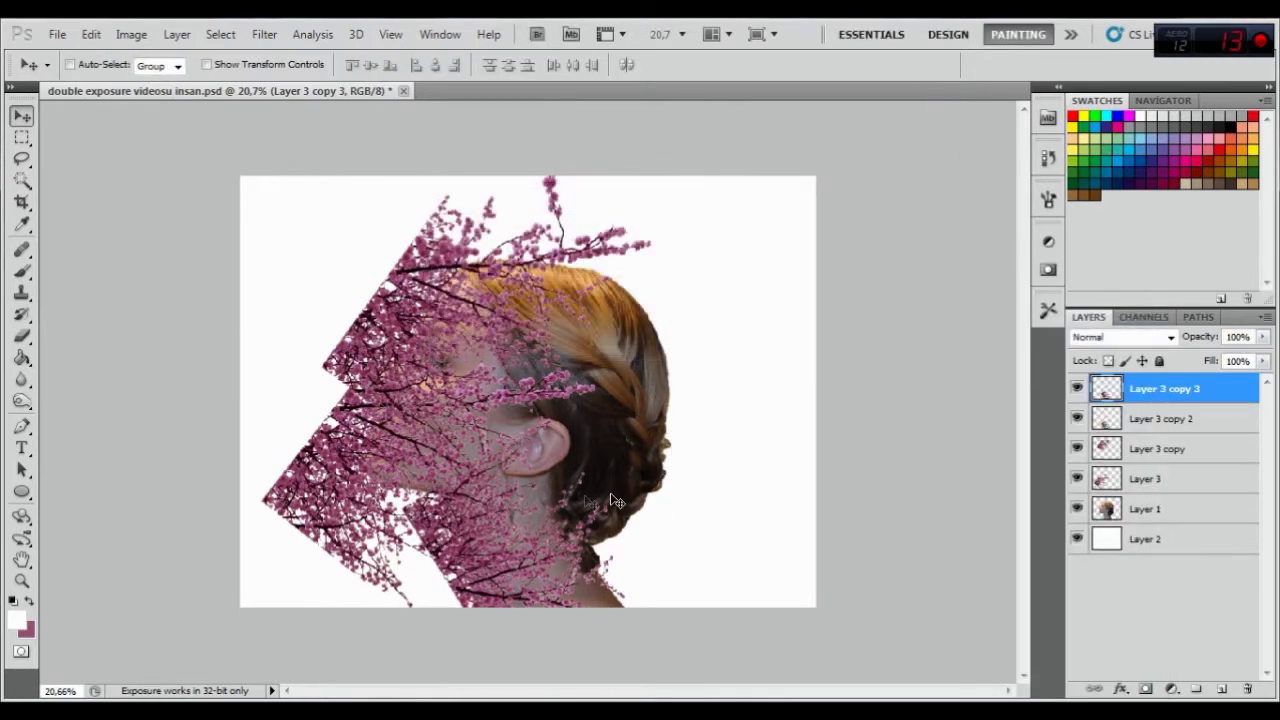
drag(470, 537, 371, 447)
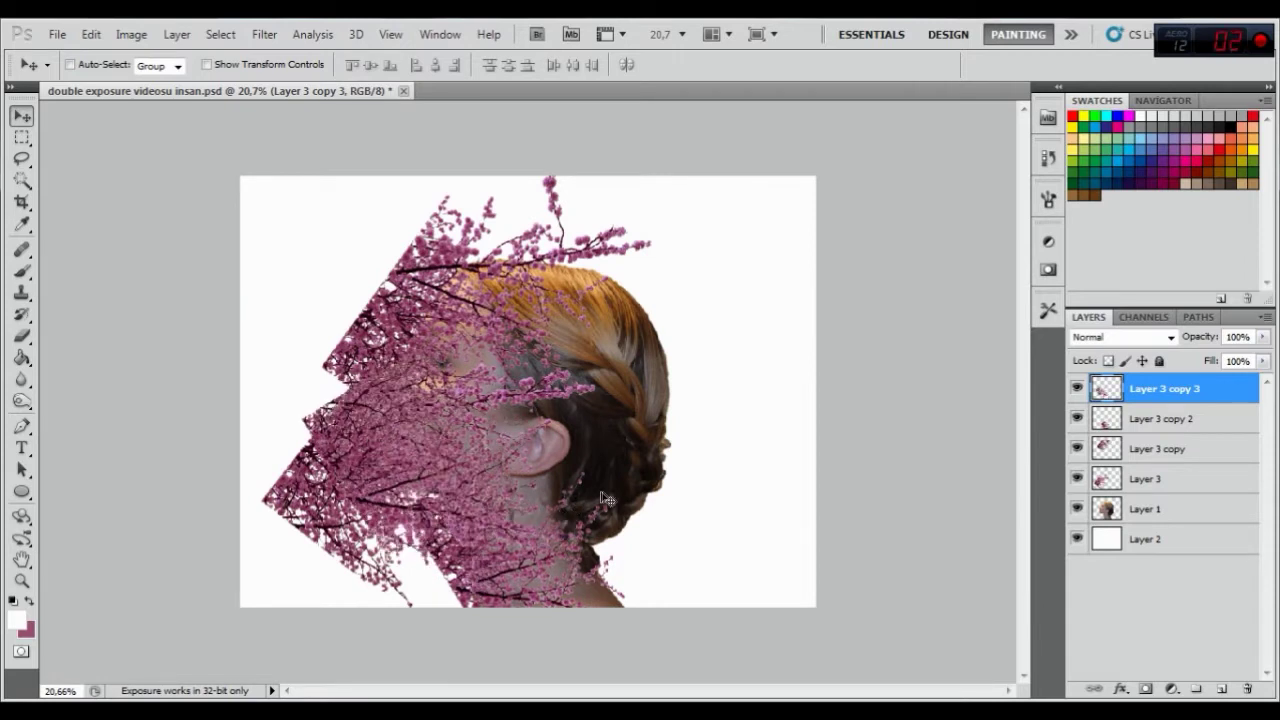
key(ctrl+t)
drag(630, 484, 622, 453)
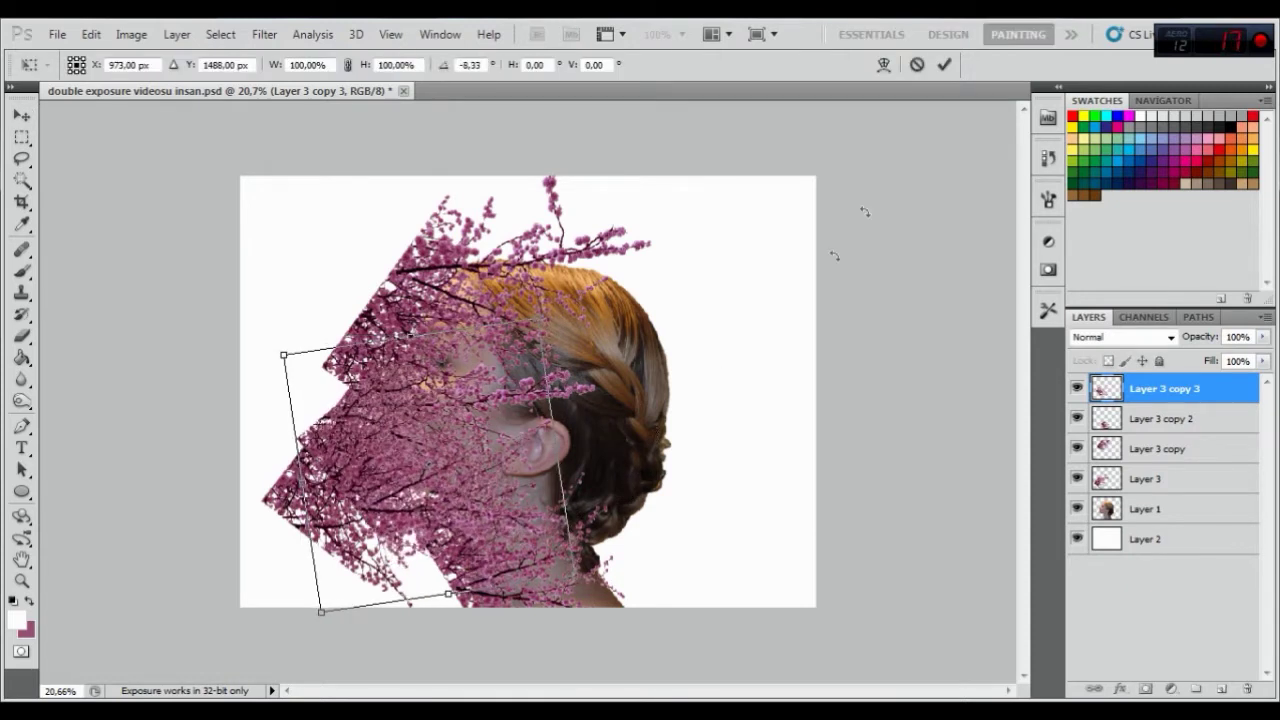
click(945, 64)
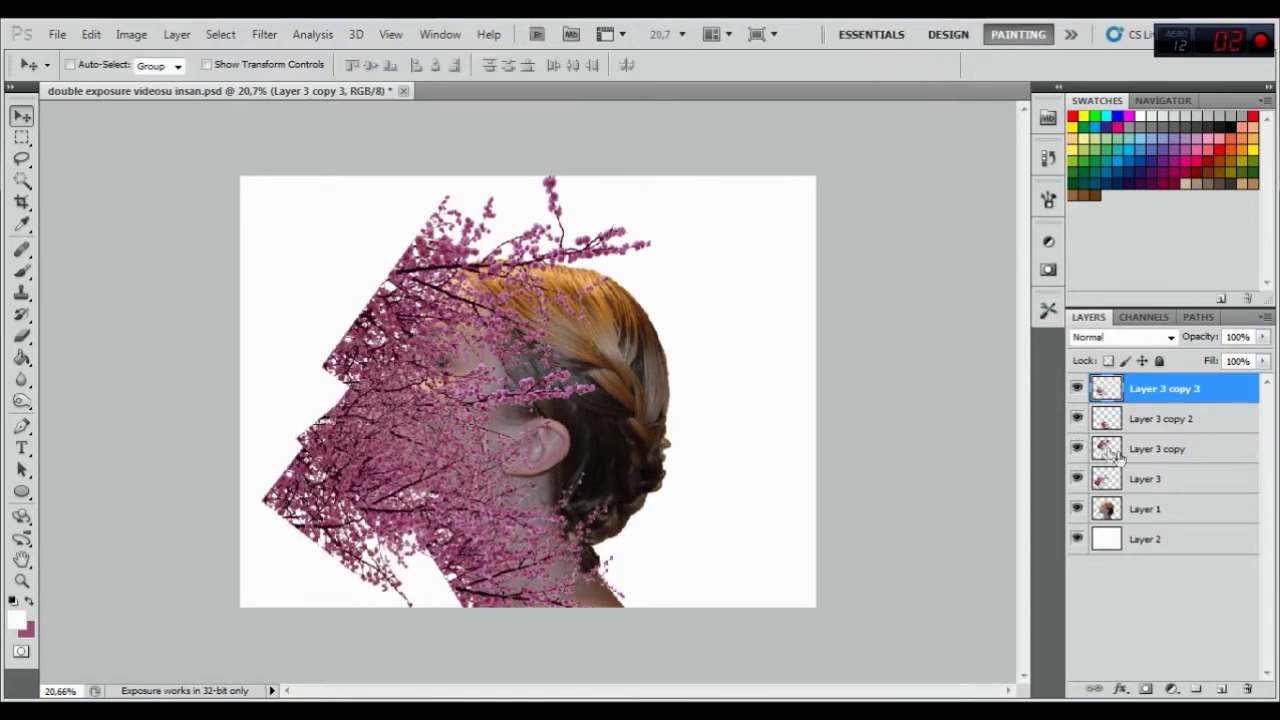
Duplicate it as Layer 3 copy 4 and move the copy over the face.
right_click(1154, 394)
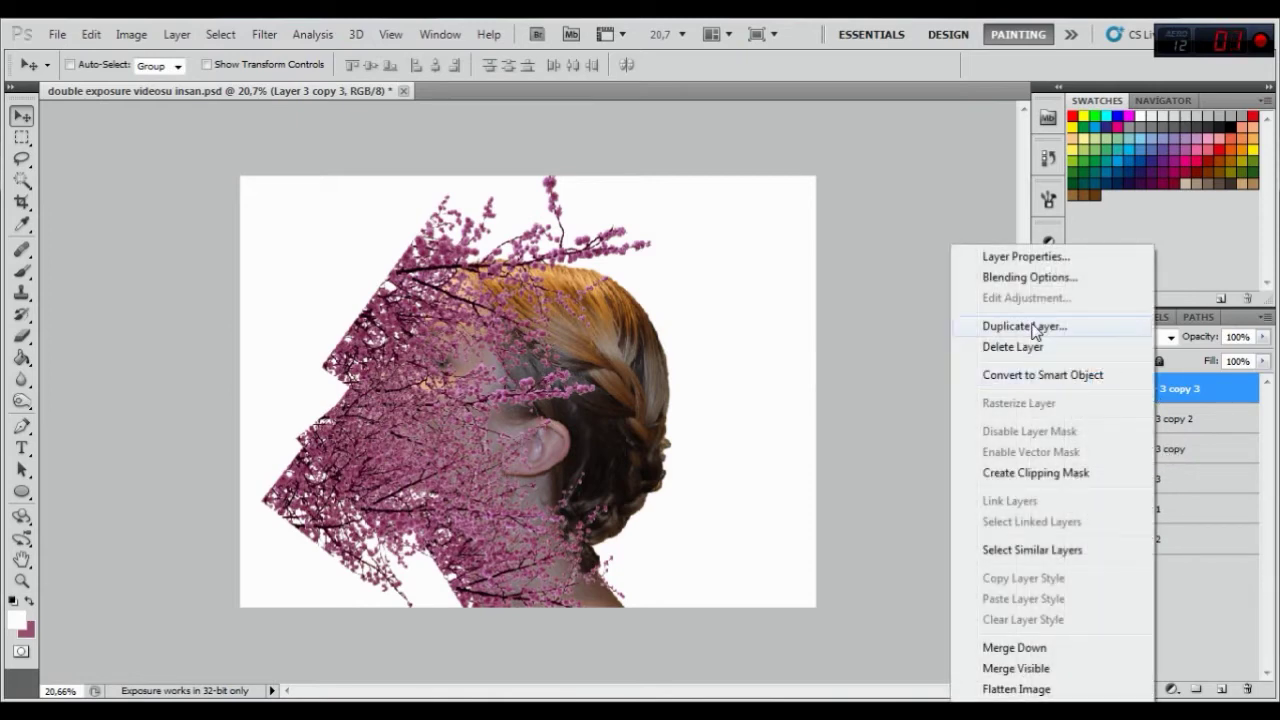
click(1035, 327)
click(802, 229)
drag(483, 407, 458, 398)
click(91, 34)
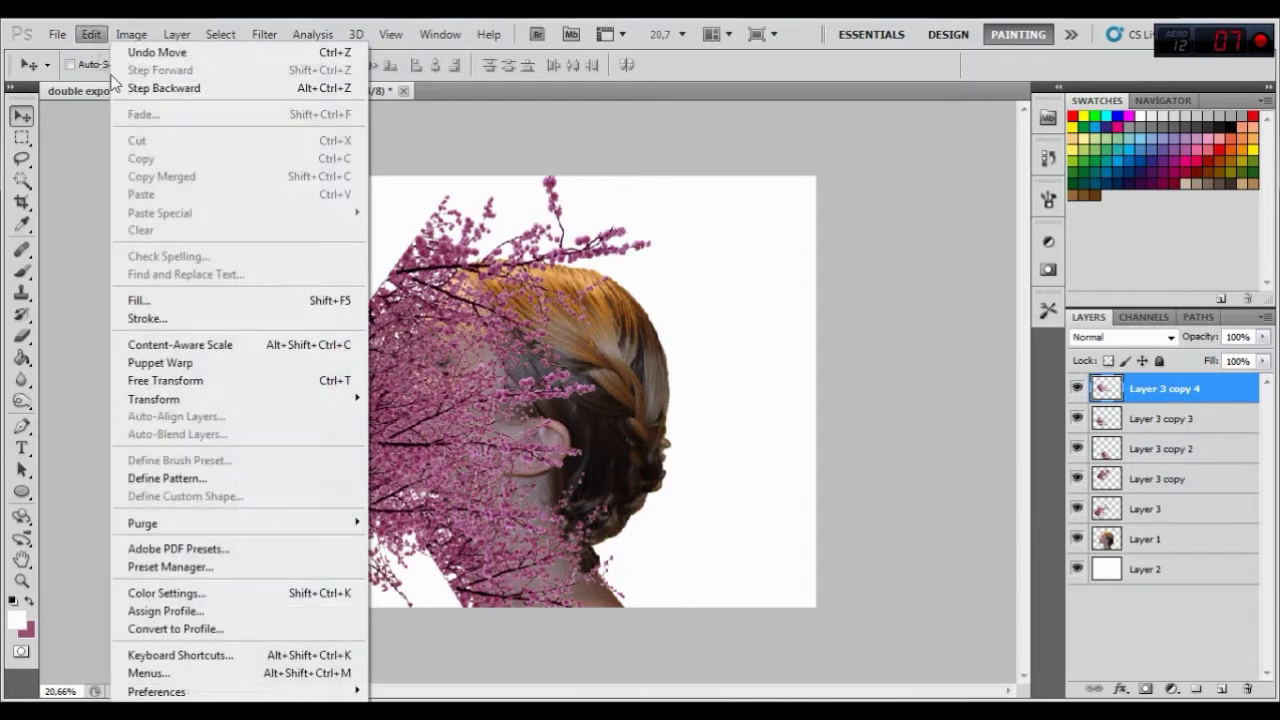
Enlarge Layer 3 copy 4 to about 134%, tilting it counter-clockwise and shifting it over the face.
click(190, 389)
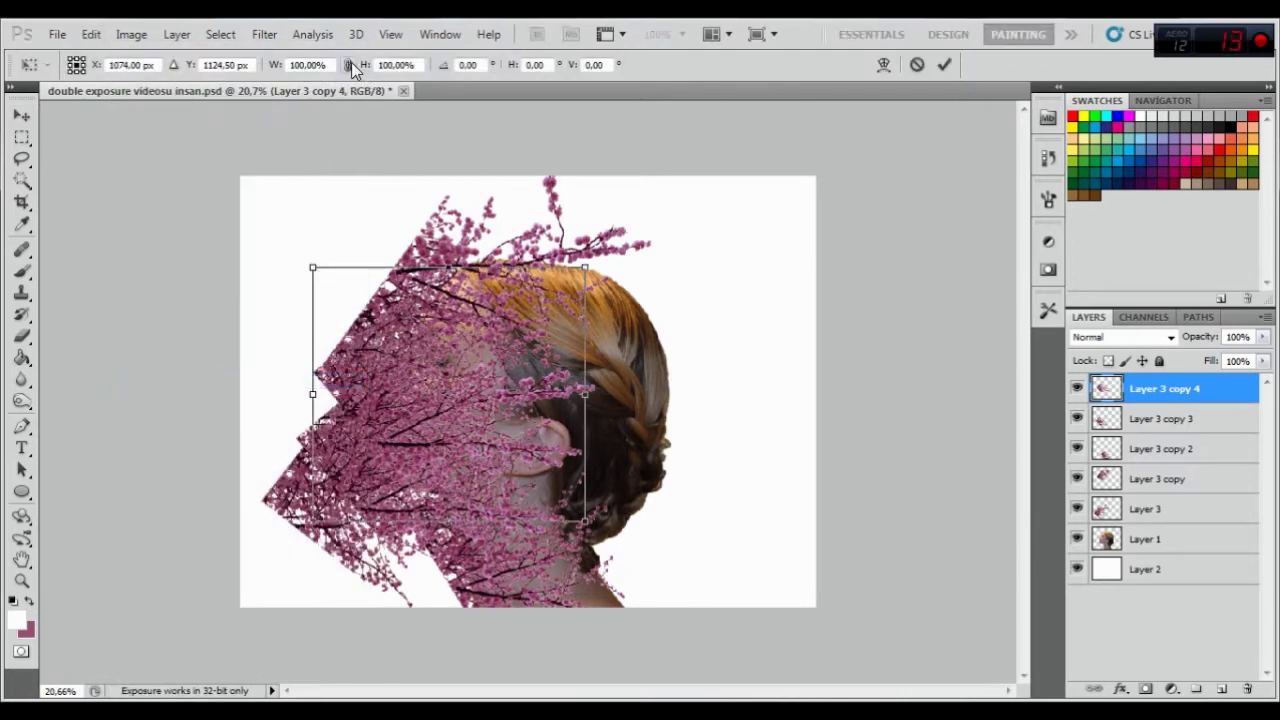
drag(308, 266, 233, 193)
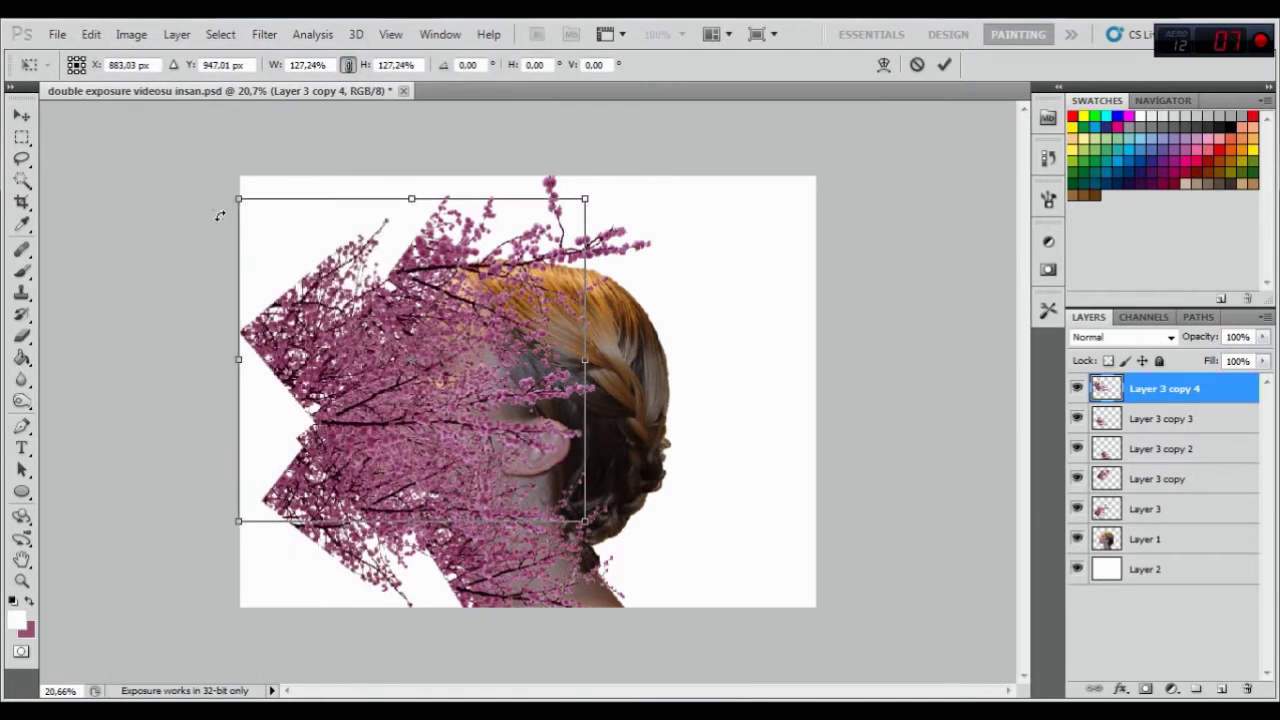
drag(638, 440, 645, 390)
drag(500, 407, 529, 430)
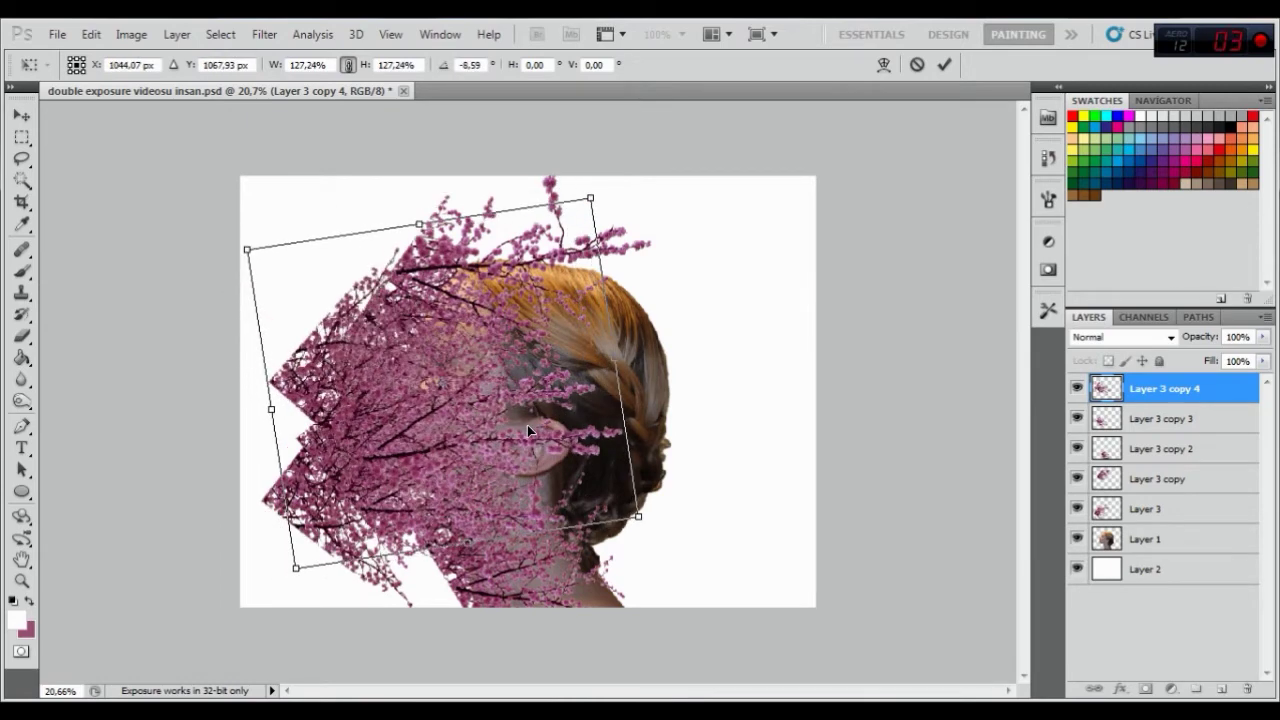
drag(531, 430, 544, 430)
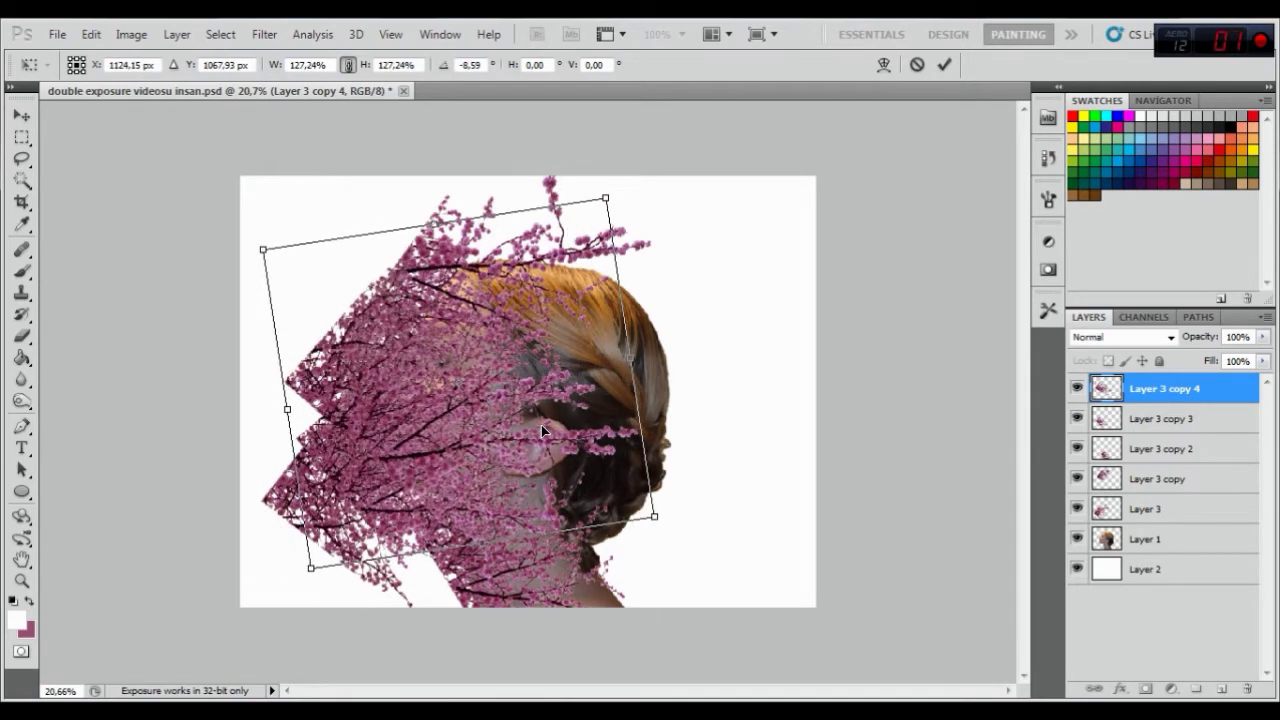
drag(311, 569, 298, 580)
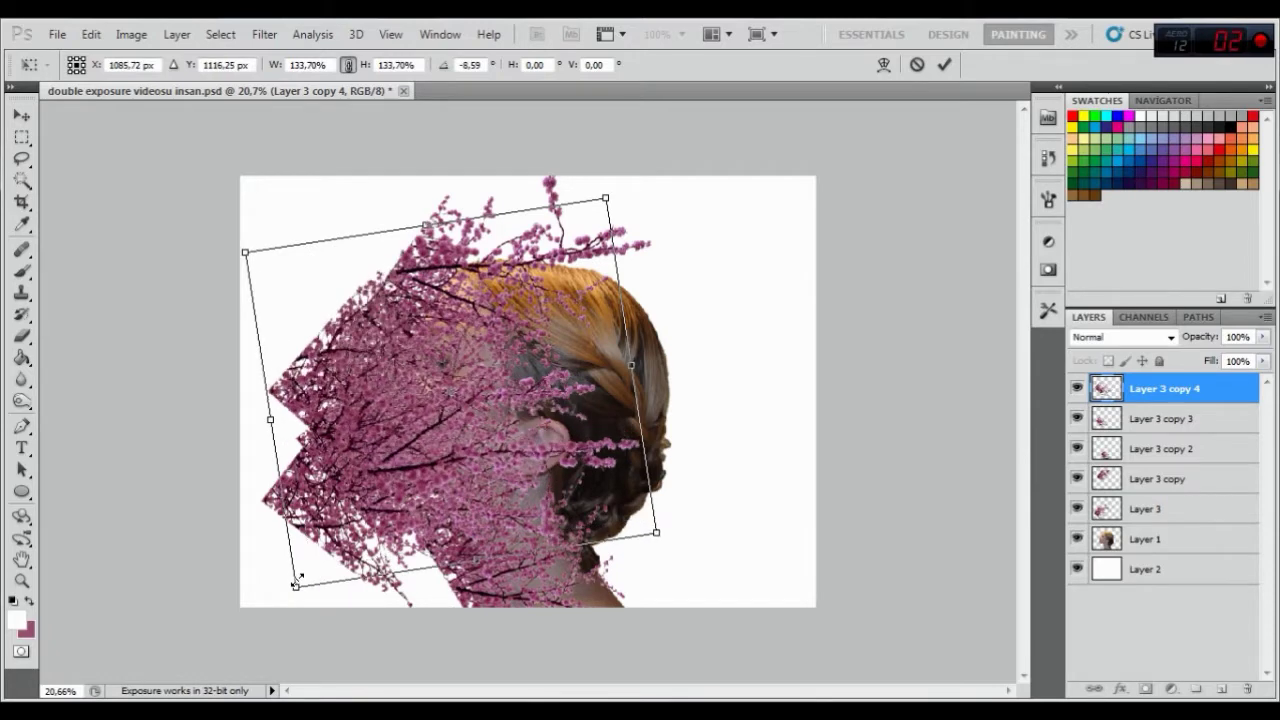
drag(744, 425, 750, 388)
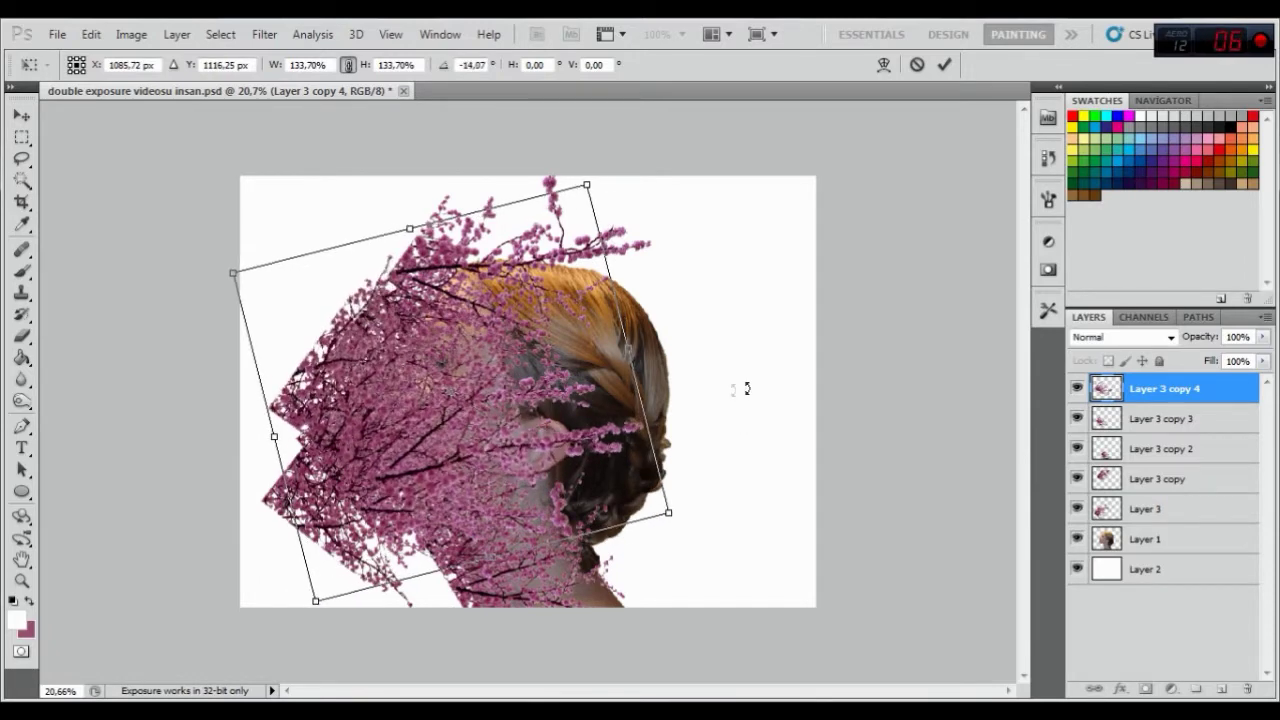
Refine the copy to 143.51% scale and a -6.60° tilt, then commit the transform.
drag(531, 390, 542, 381)
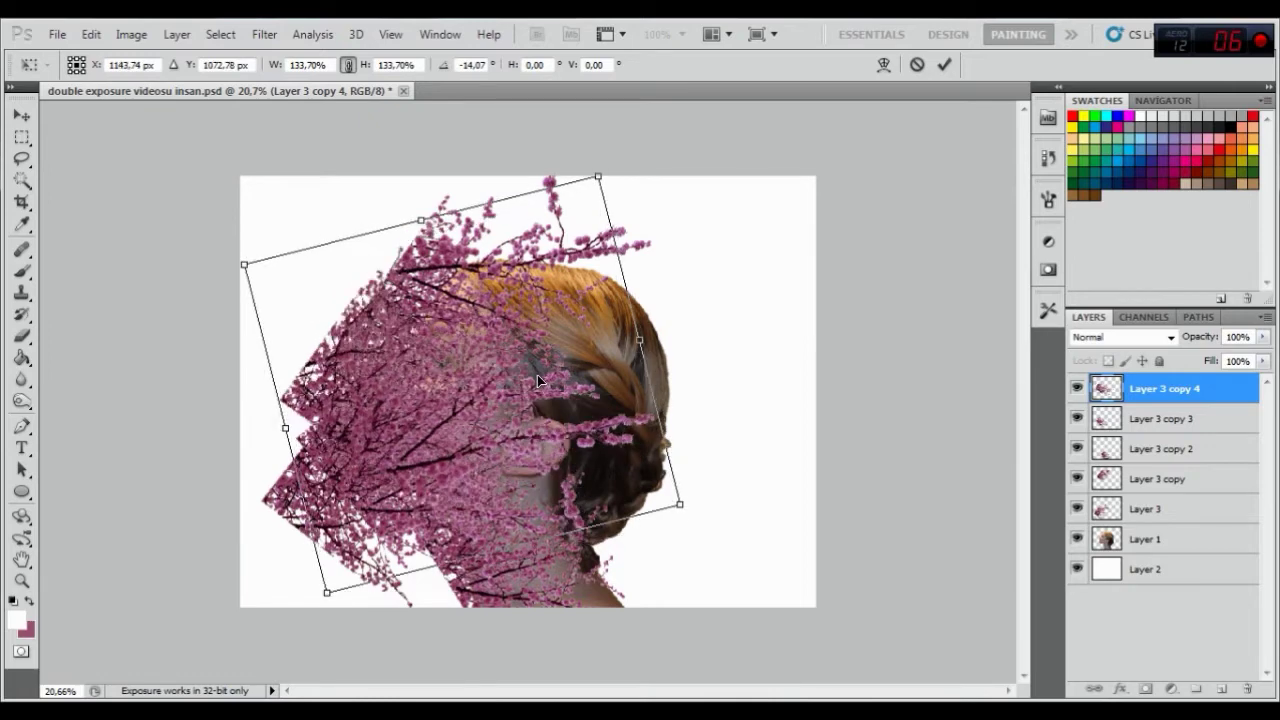
drag(747, 346, 729, 384)
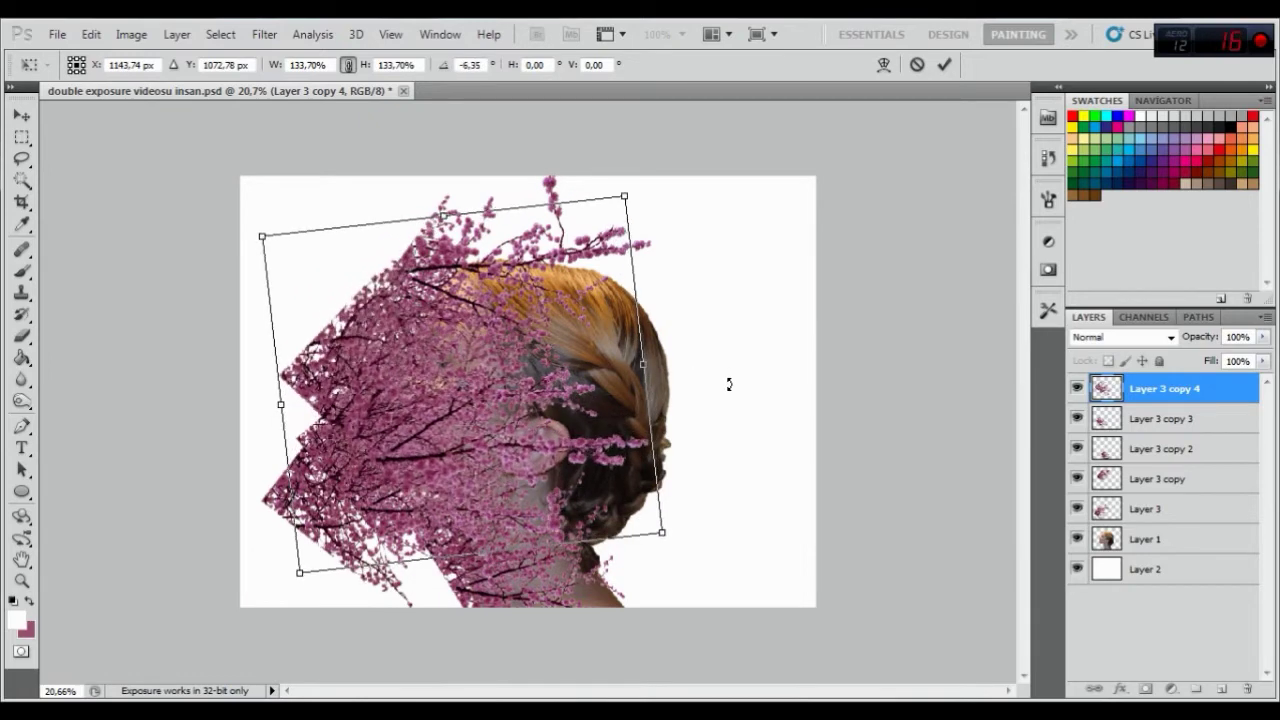
drag(624, 197, 639, 195)
drag(711, 266, 713, 286)
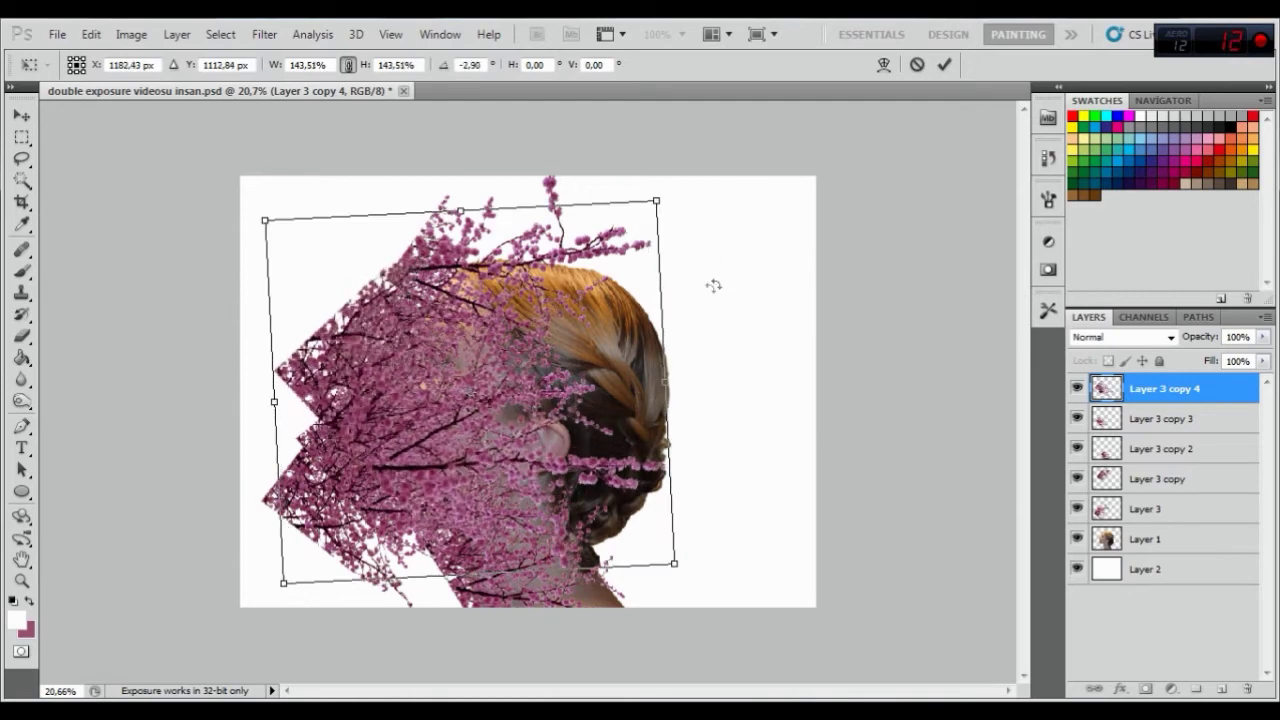
drag(713, 400, 714, 381)
drag(507, 366, 516, 373)
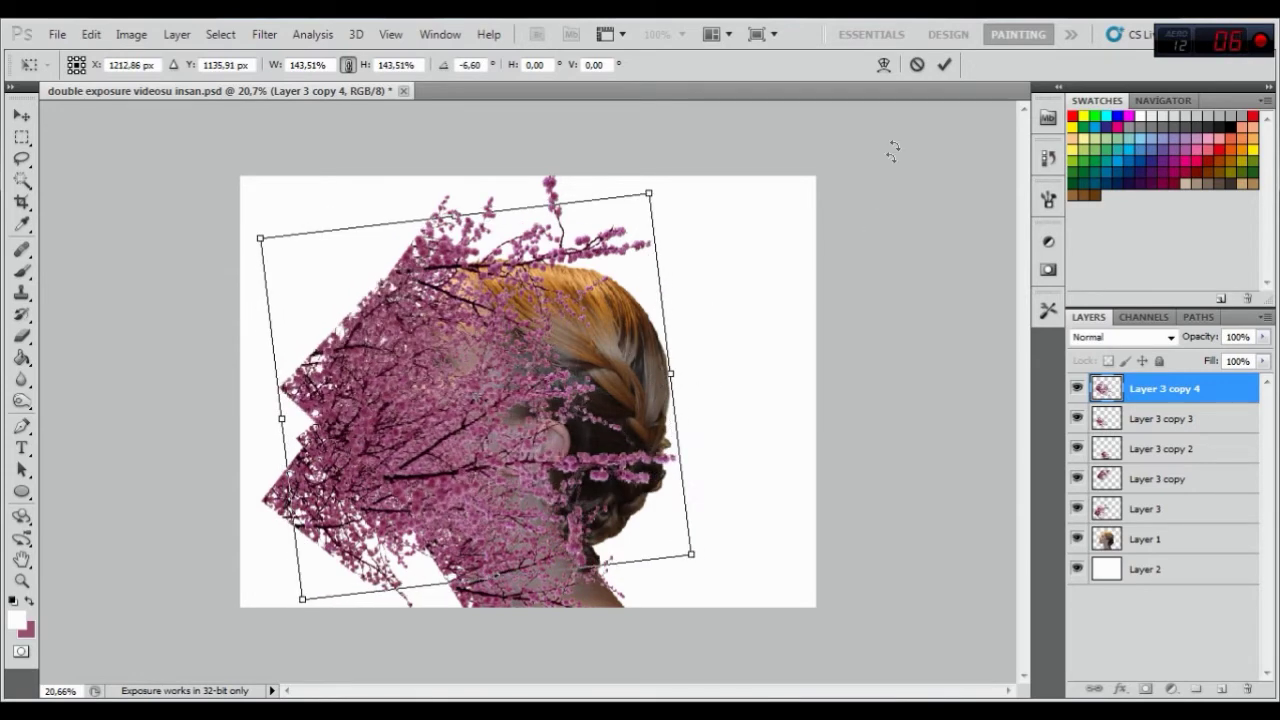
click(945, 64)
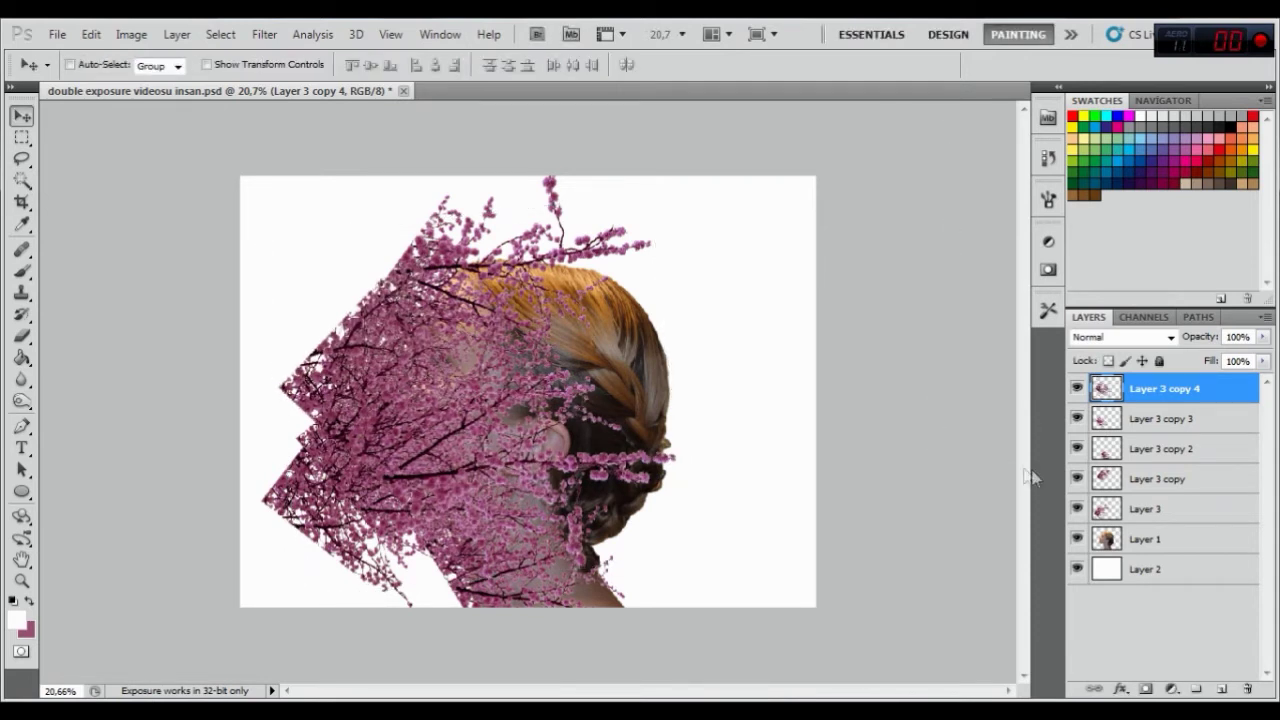
Group Layer 3 through Layer 3 copy 4 into Group 1 and add a layer mask.
shift+click(1155, 512)
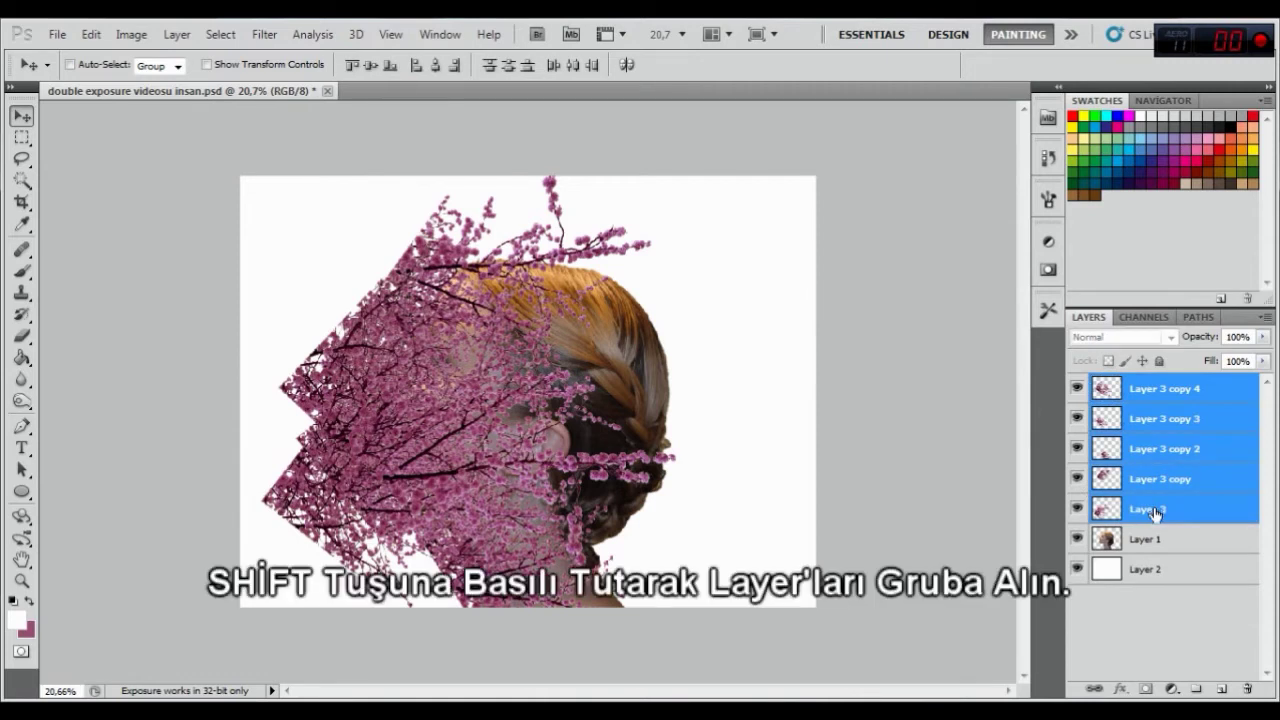
shift+click(1188, 692)
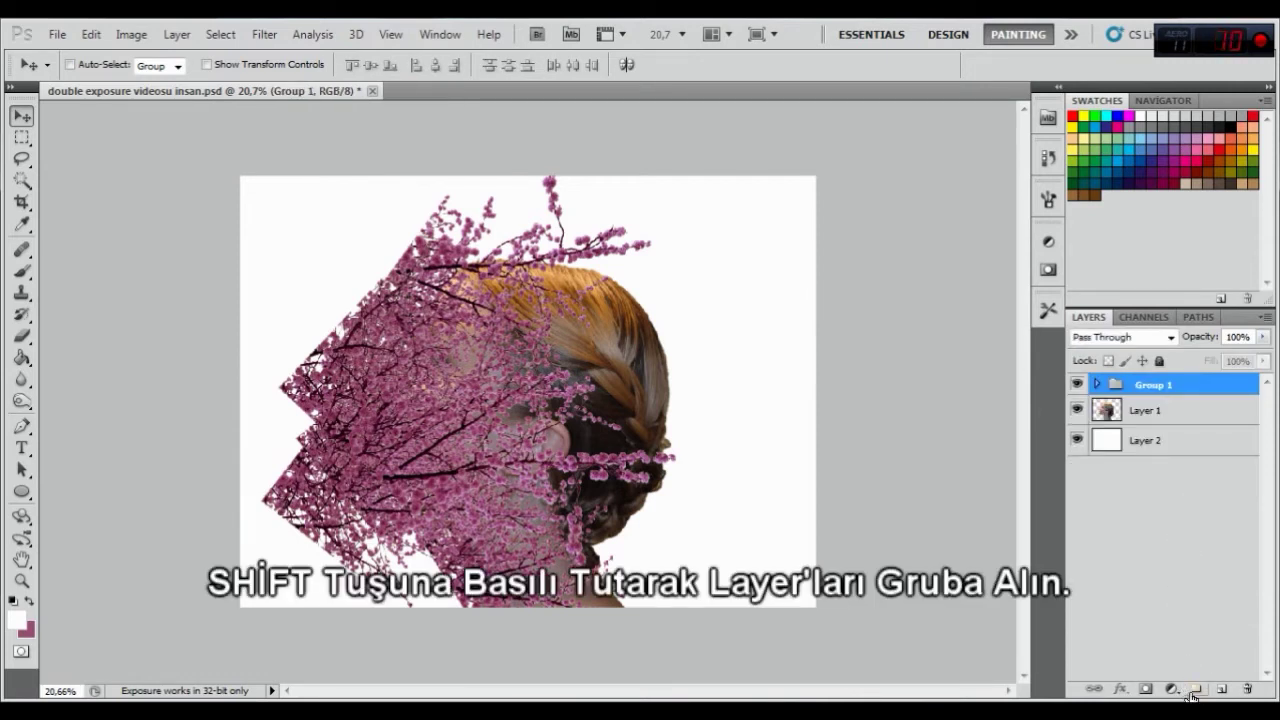
click(1150, 692)
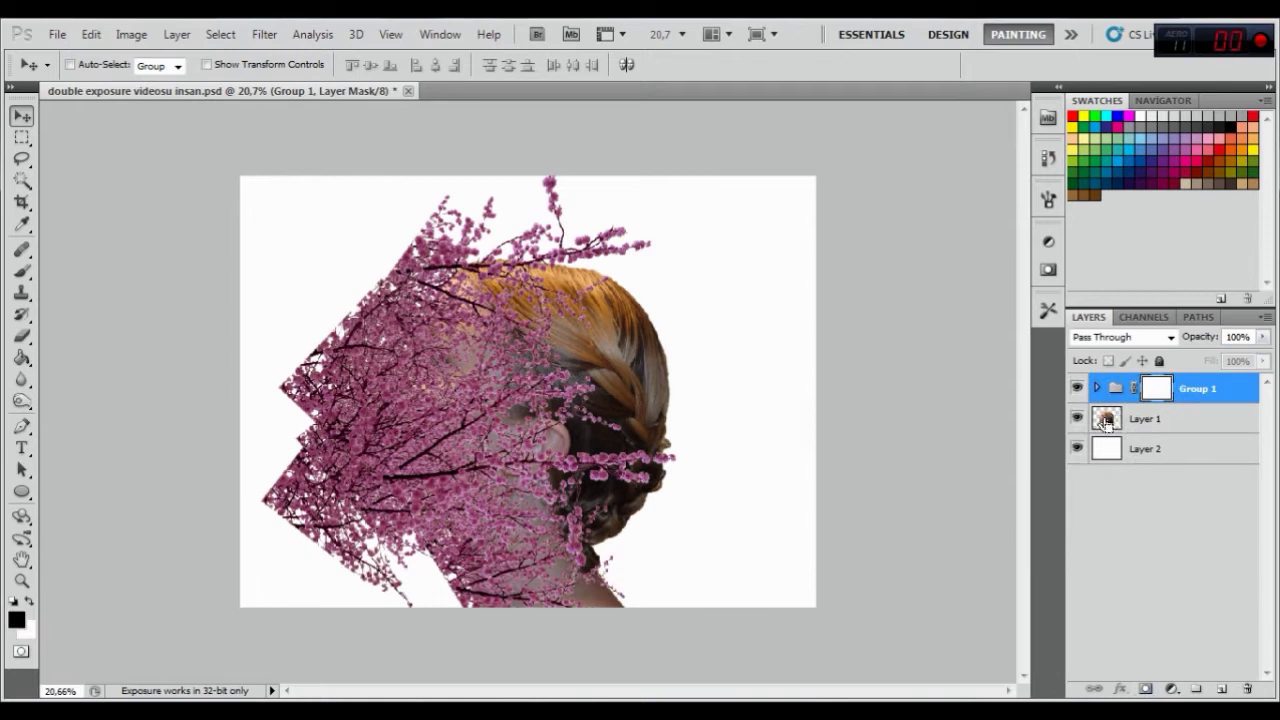
Load Layer 1's head silhouette as a selection and invert it.
ctrl+click(1106, 421)
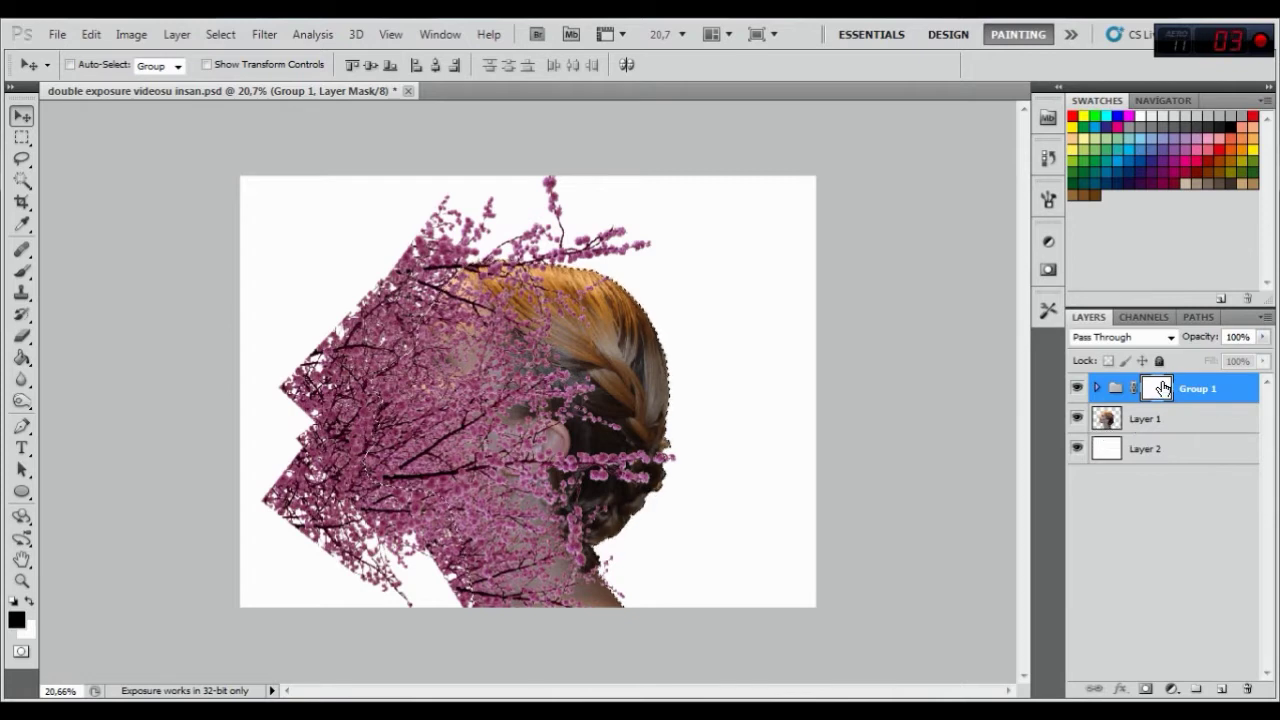
click(220, 34)
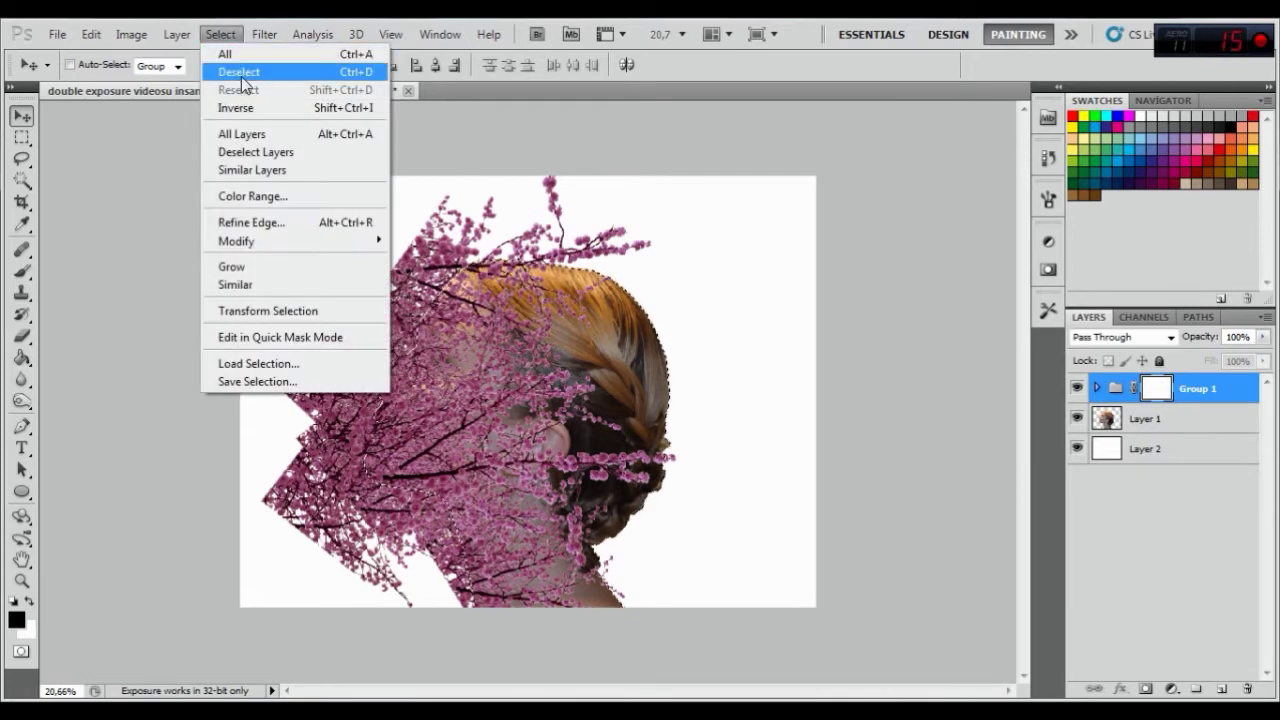
click(243, 107)
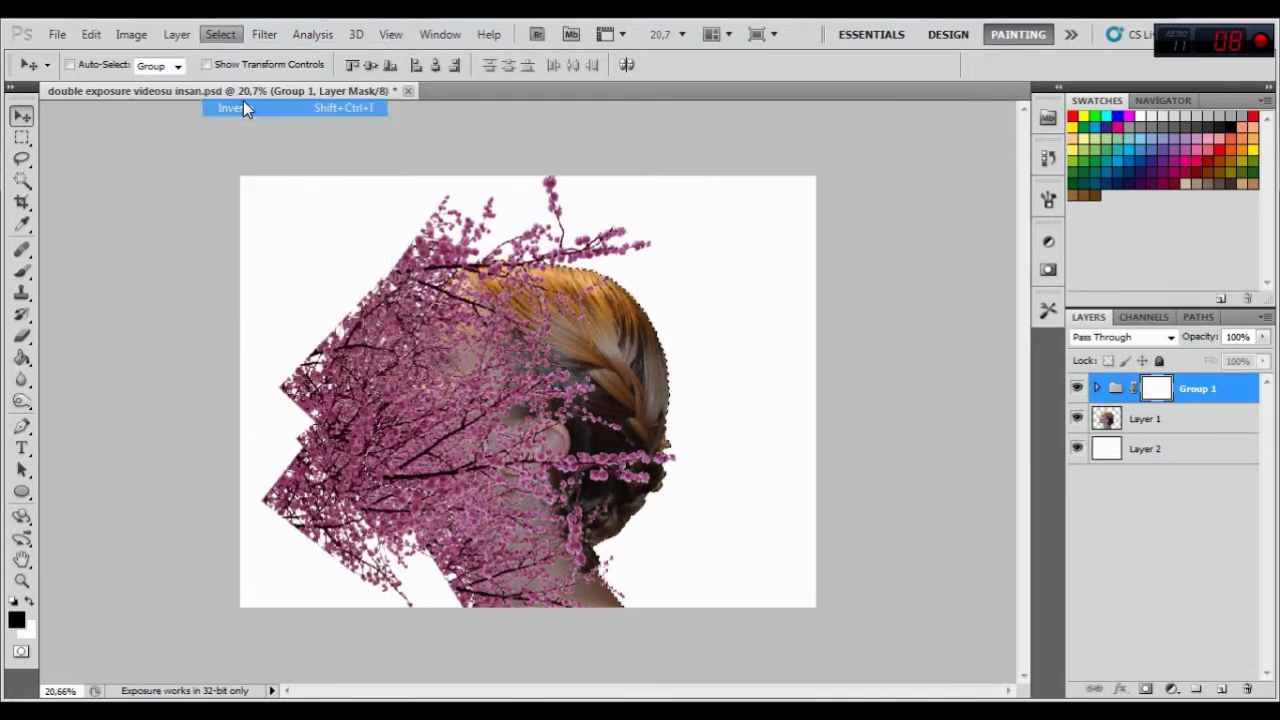
Load the brushes_by_lingy_0 set and mask blossoms left of the face with a soft 391 px brush.
click(21, 270)
right_click(350, 372)
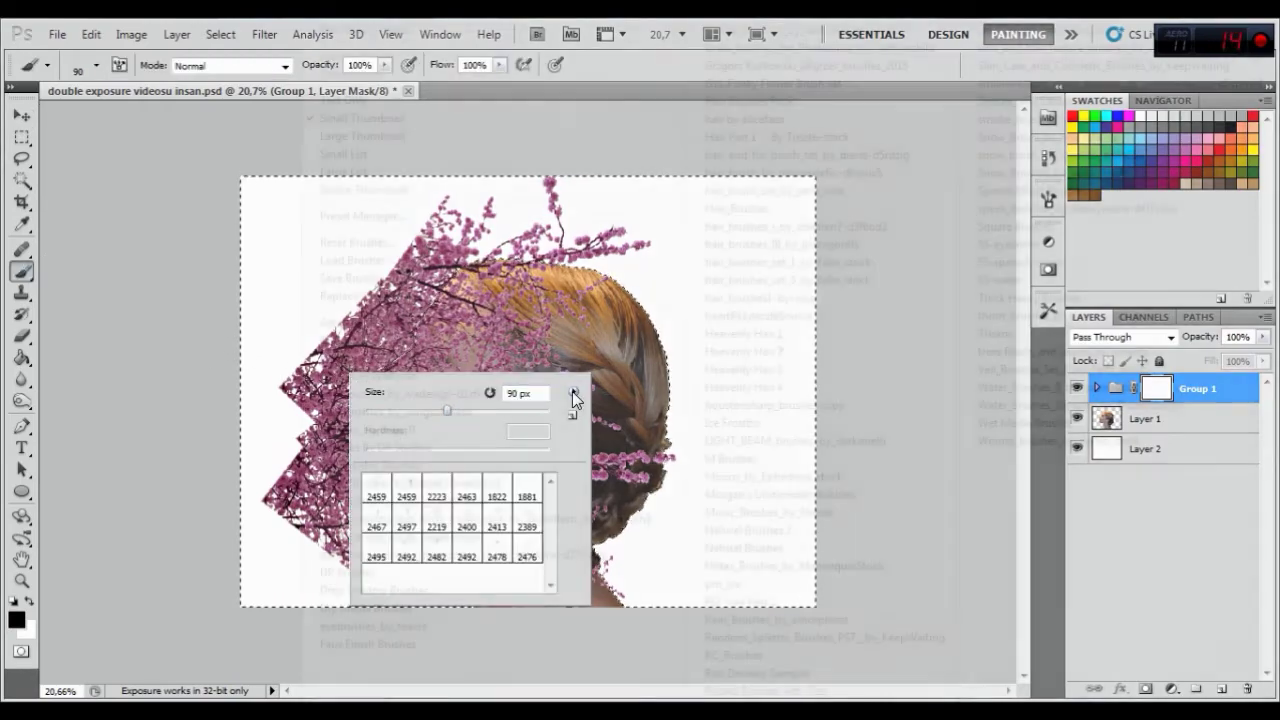
click(573, 392)
click(428, 428)
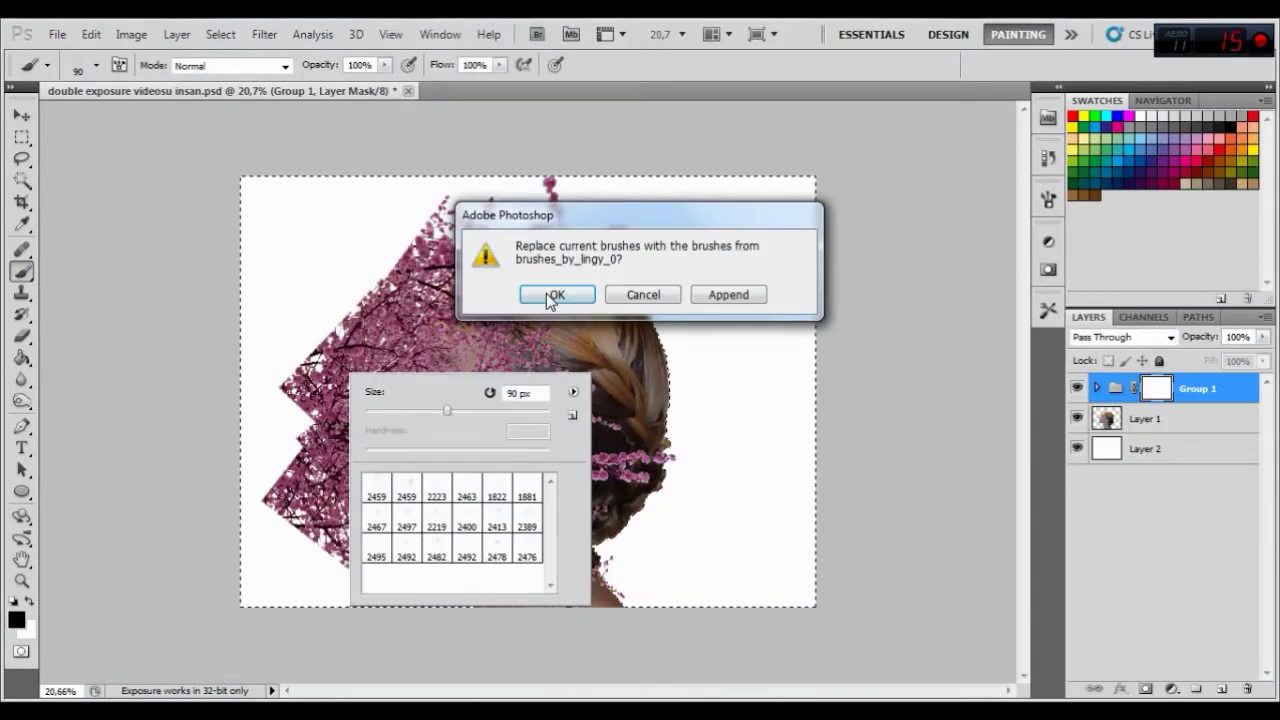
click(548, 293)
click(497, 488)
click(520, 410)
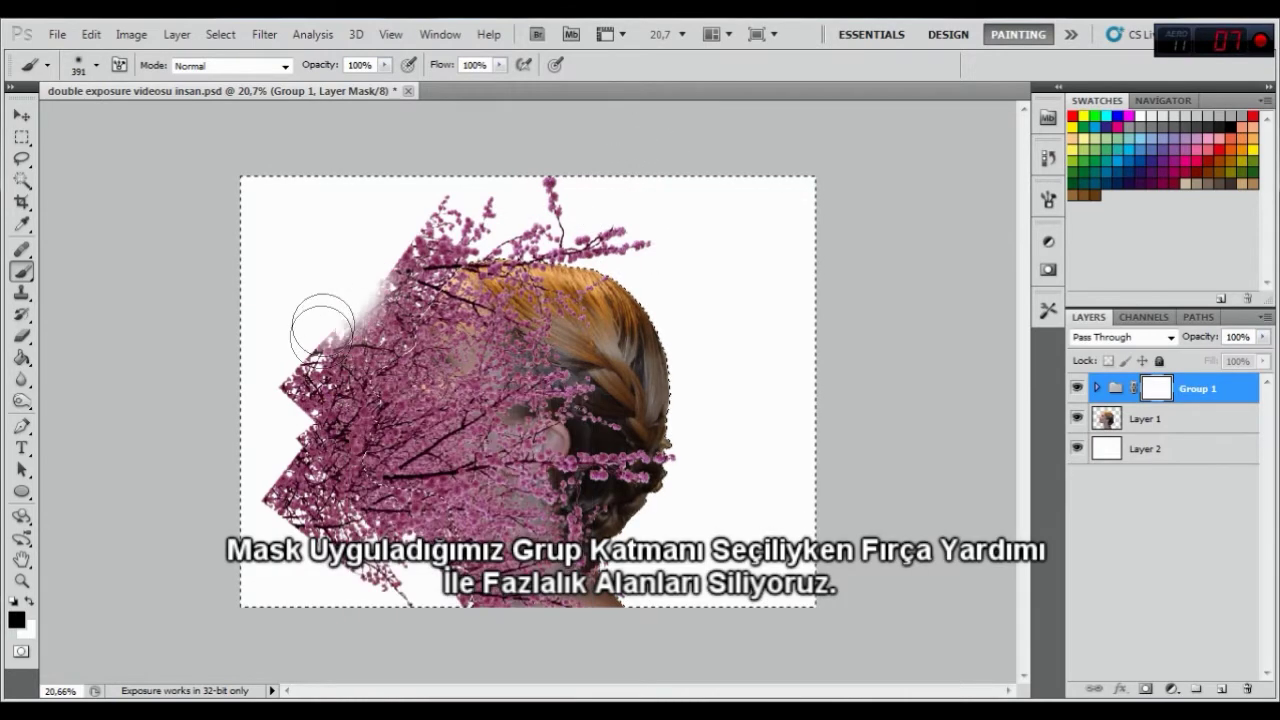
drag(330, 272, 300, 470)
Mask away blossoms along the chin, neck and above the head with a 197 px hard round brush.
right_click(335, 460)
click(446, 567)
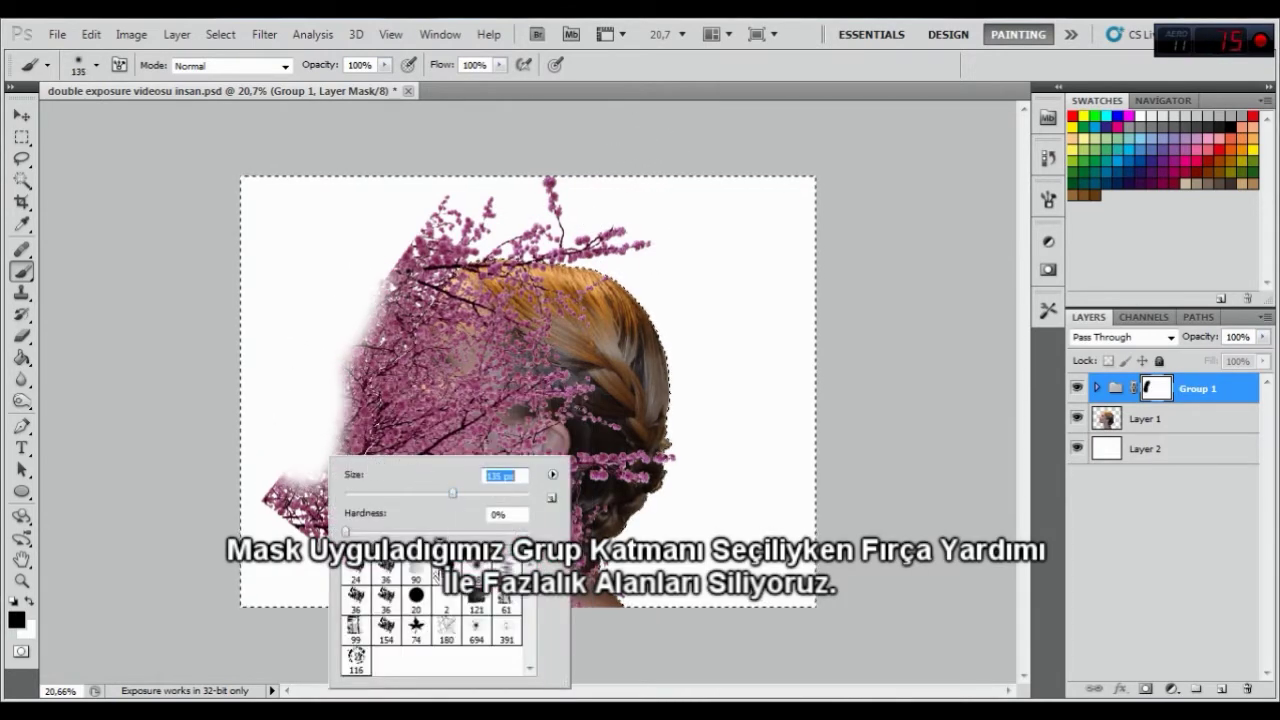
drag(430, 494, 446, 494)
key(Return)
right_click(349, 466)
click(430, 601)
text(197)
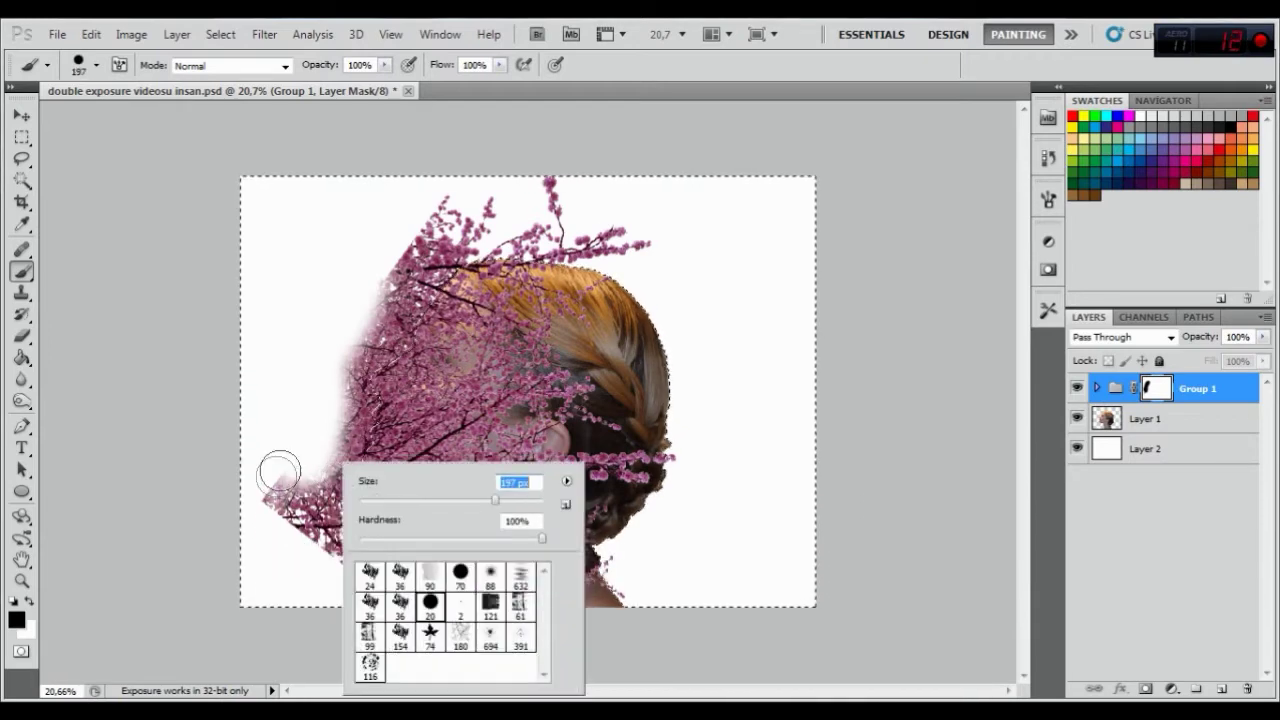
key(Return)
mouse_move(270, 485)
mouse_down()
mouse_move(300, 537)
mouse_move(320, 503)
mouse_move(429, 626)
mouse_move(434, 531)
mouse_move(443, 537)
mouse_move(403, 517)
mouse_move(340, 565)
mouse_move(297, 503)
mouse_move(349, 480)
mouse_move(405, 335)
mouse_move(466, 243)
mouse_move(437, 217)
mouse_move(374, 269)
mouse_move(392, 286)
mouse_move(320, 451)
mouse_move(334, 492)
mouse_up()
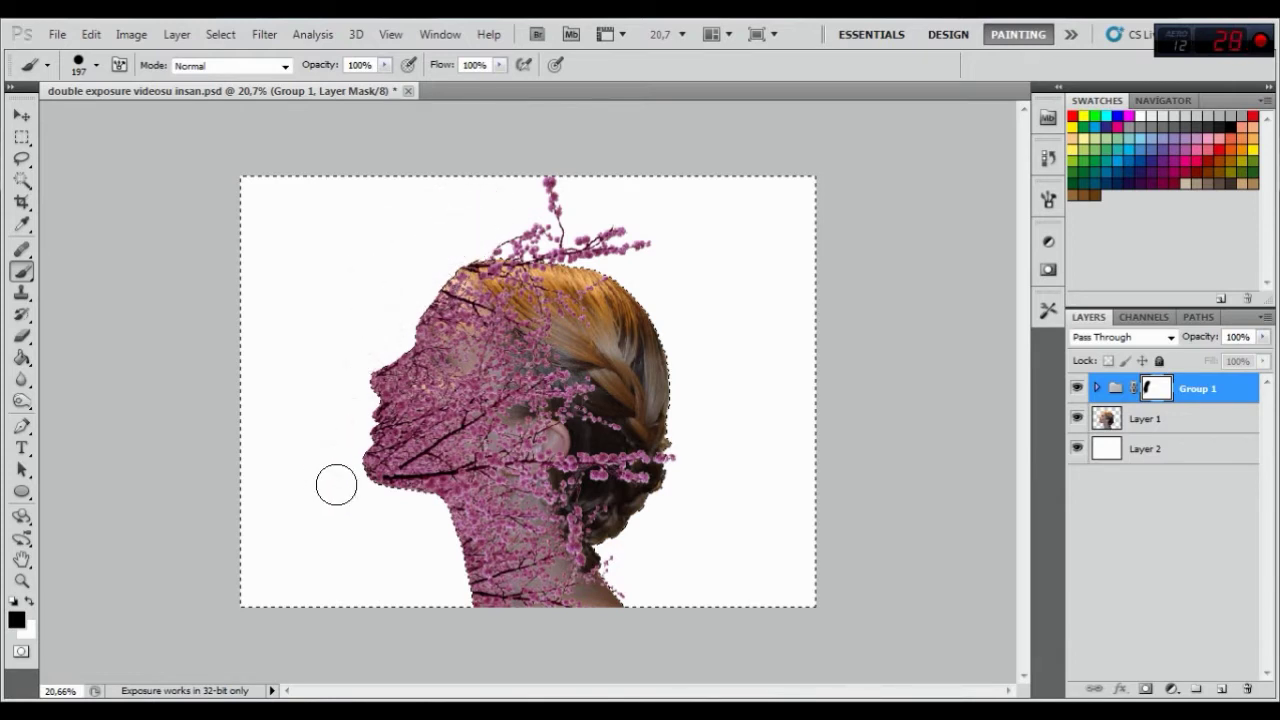
mouse_move(398, 324)
mouse_down()
mouse_move(489, 229)
mouse_move(551, 250)
mouse_move(657, 234)
mouse_move(543, 200)
mouse_move(434, 191)
mouse_up()
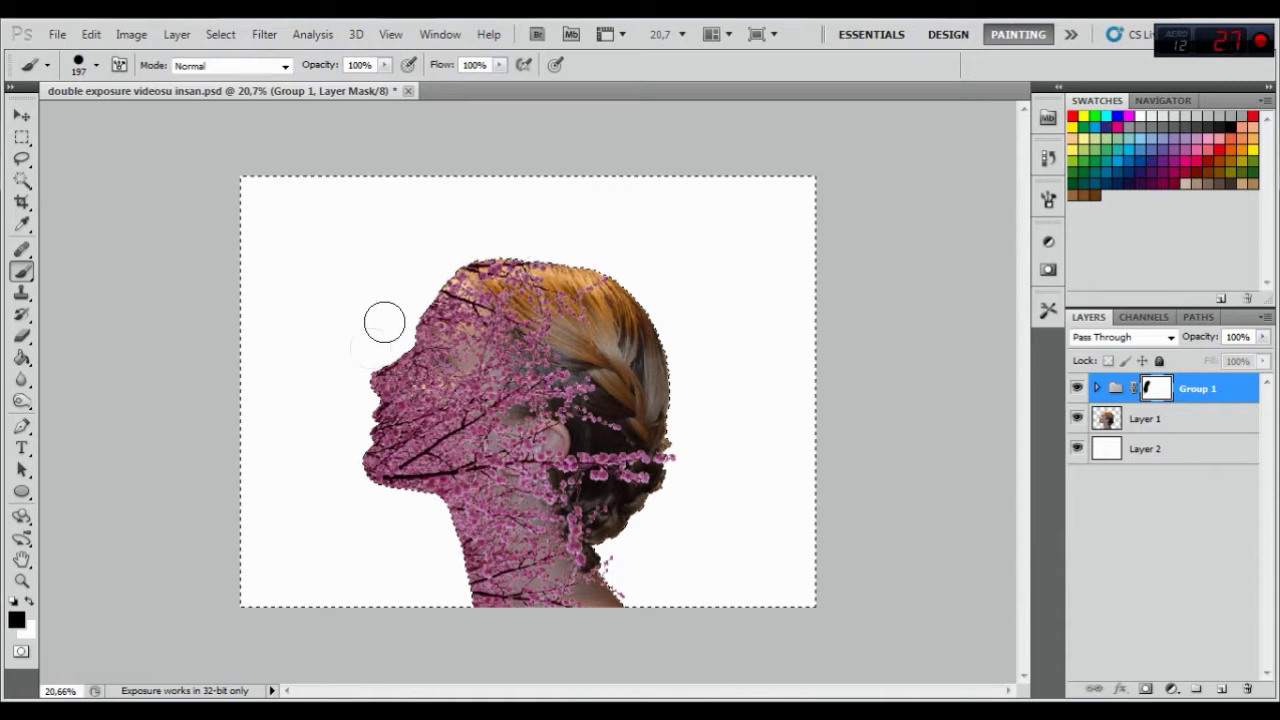
click(220, 34)
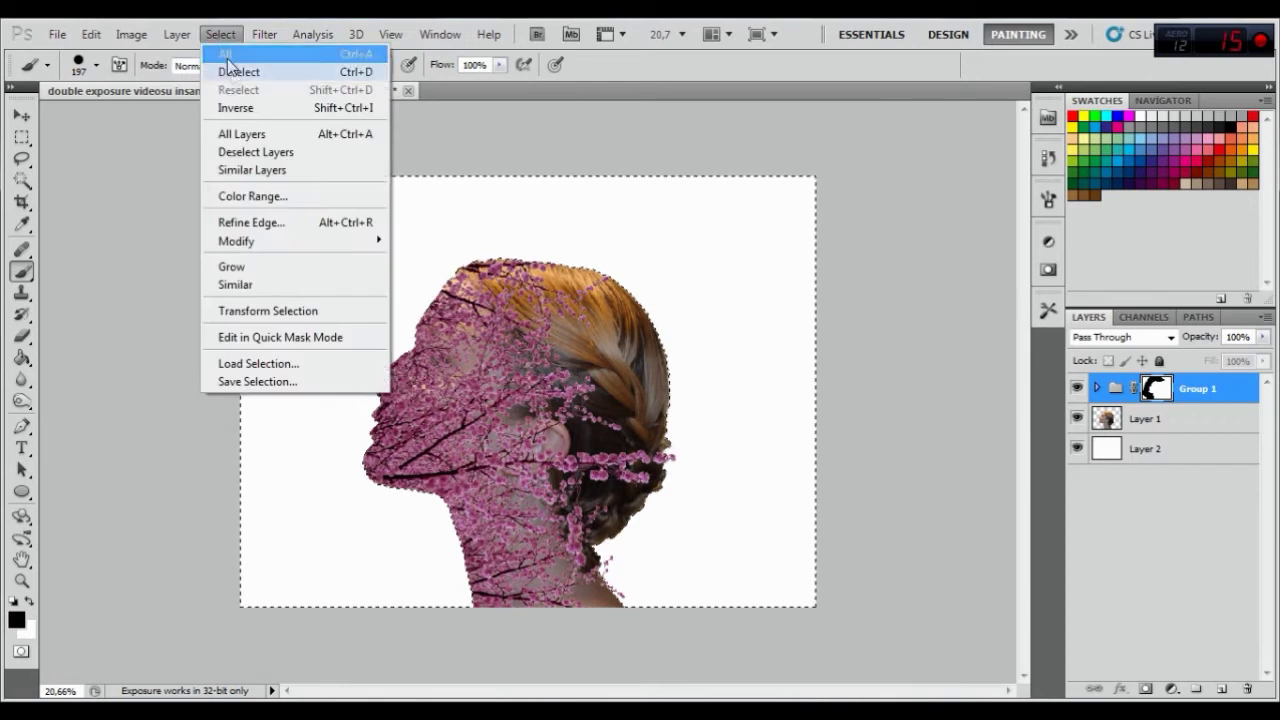
Deselect, hide the portrait in Layer 1, and fill Layer 2 with light pink #d7a7be.
click(235, 73)
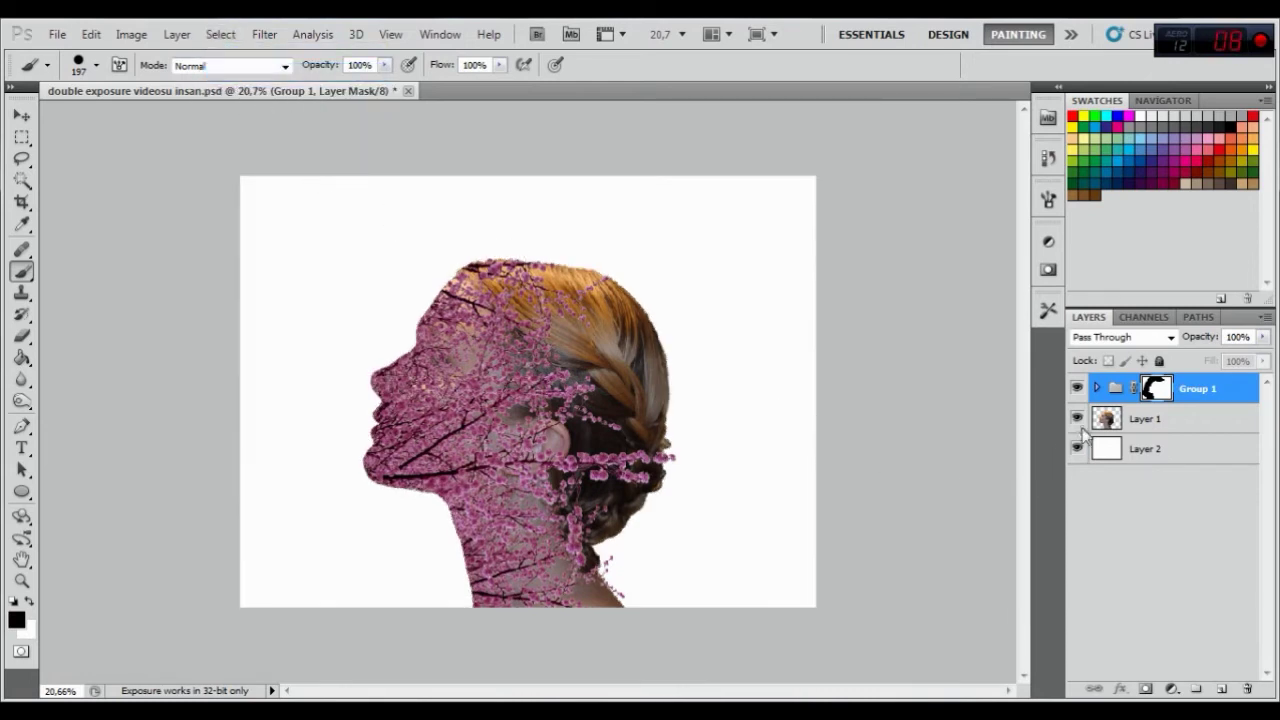
click(1077, 418)
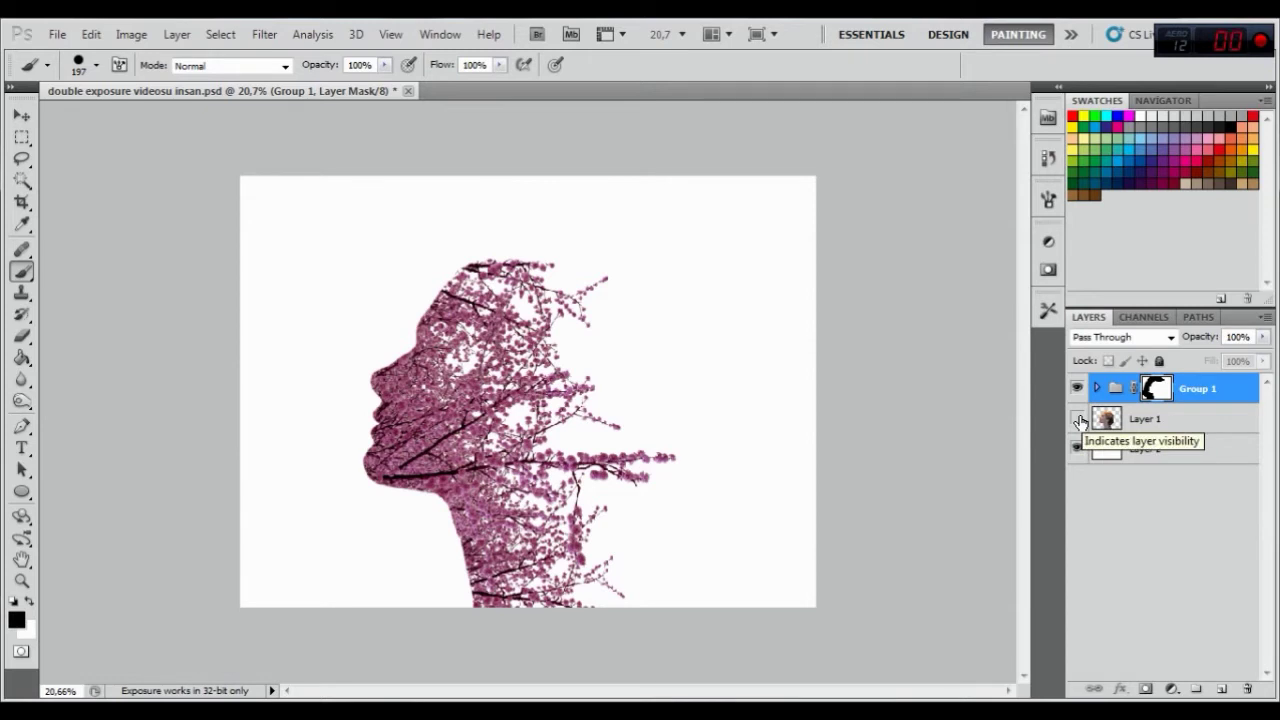
click(1155, 456)
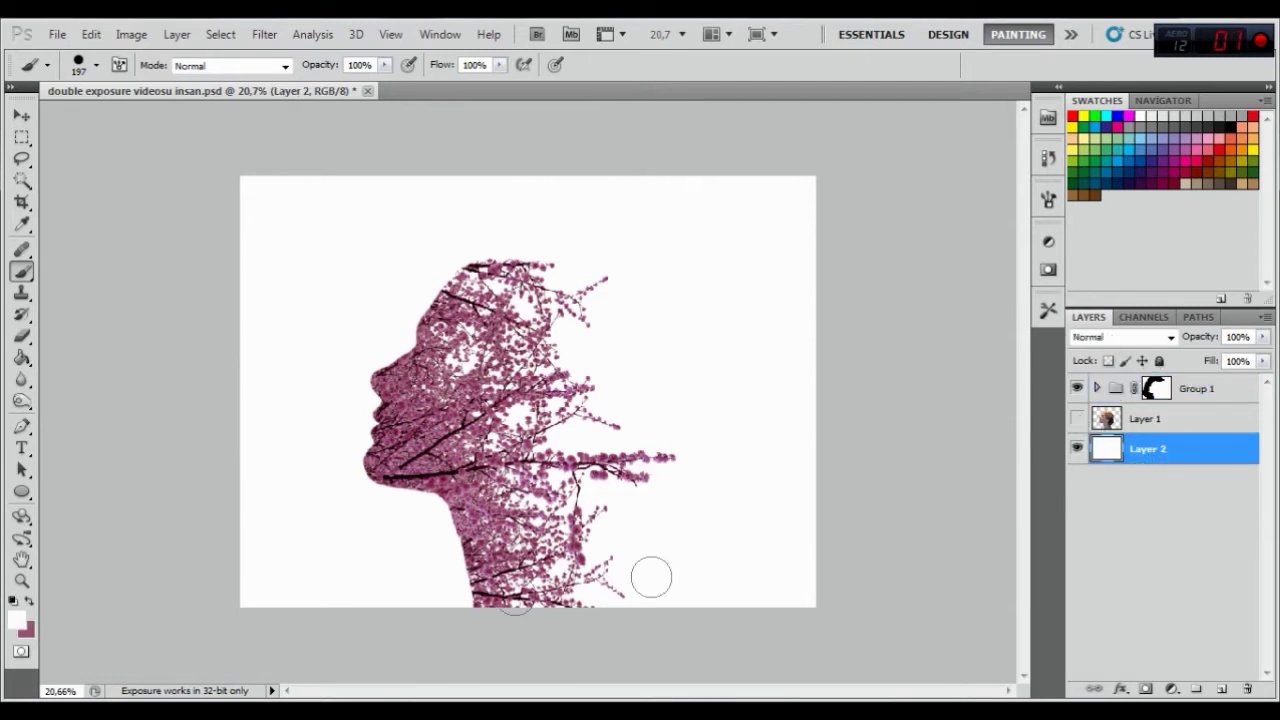
click(20, 359)
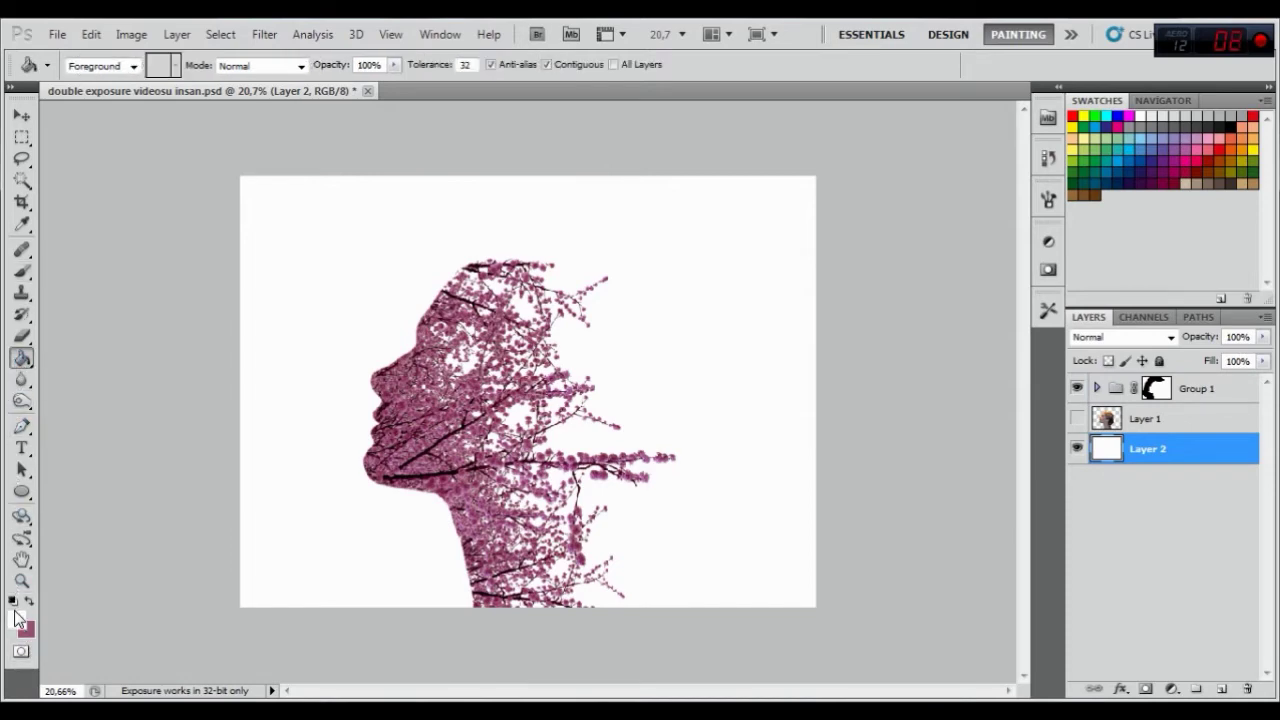
click(16, 616)
click(30, 632)
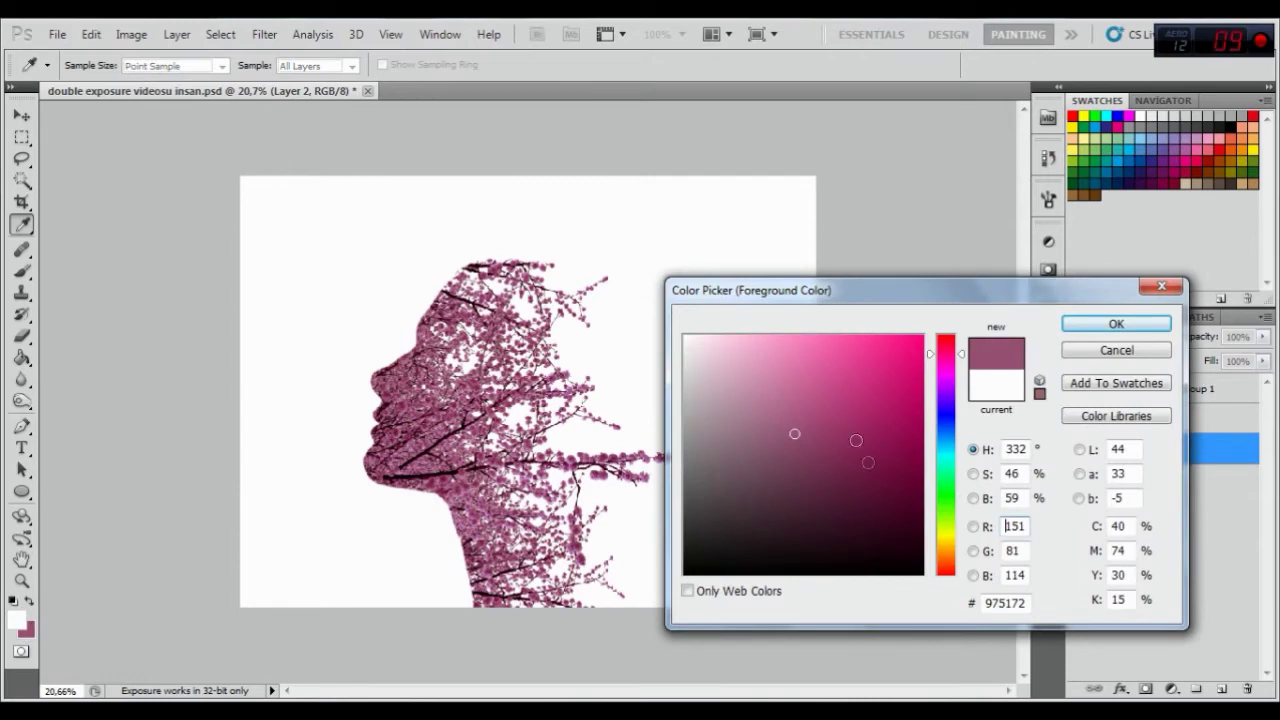
click(737, 372)
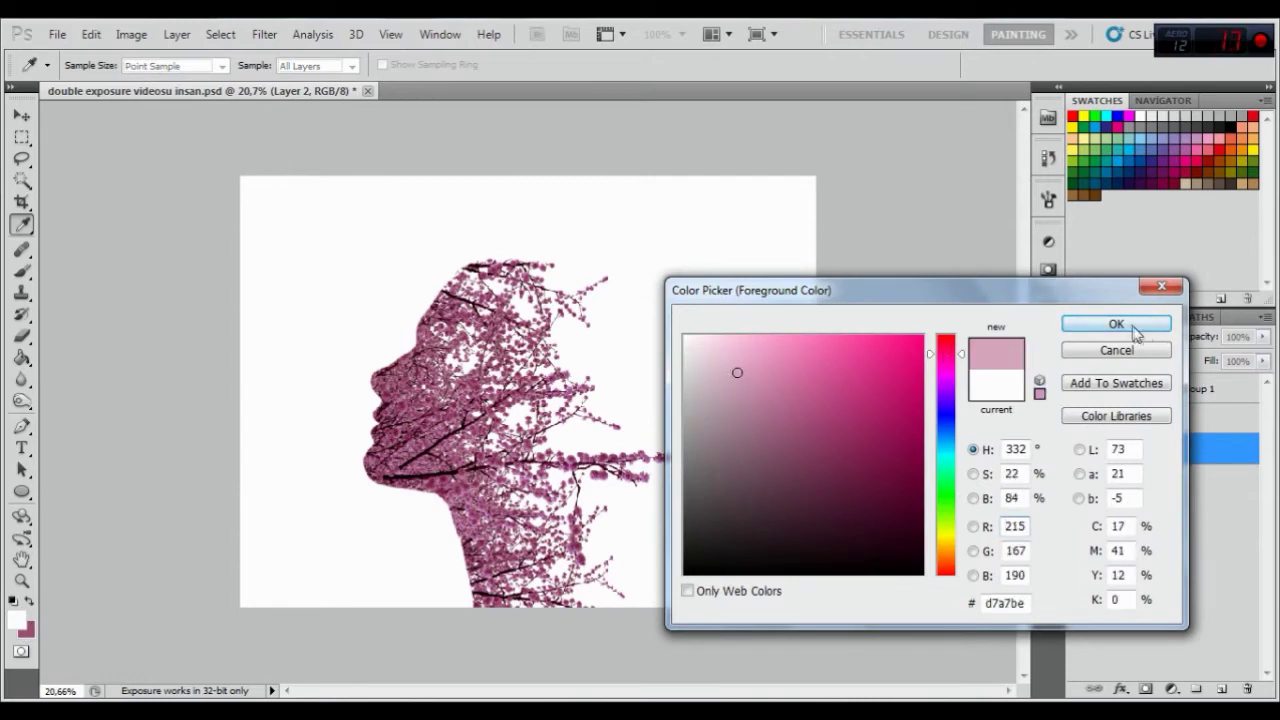
click(1115, 324)
click(703, 293)
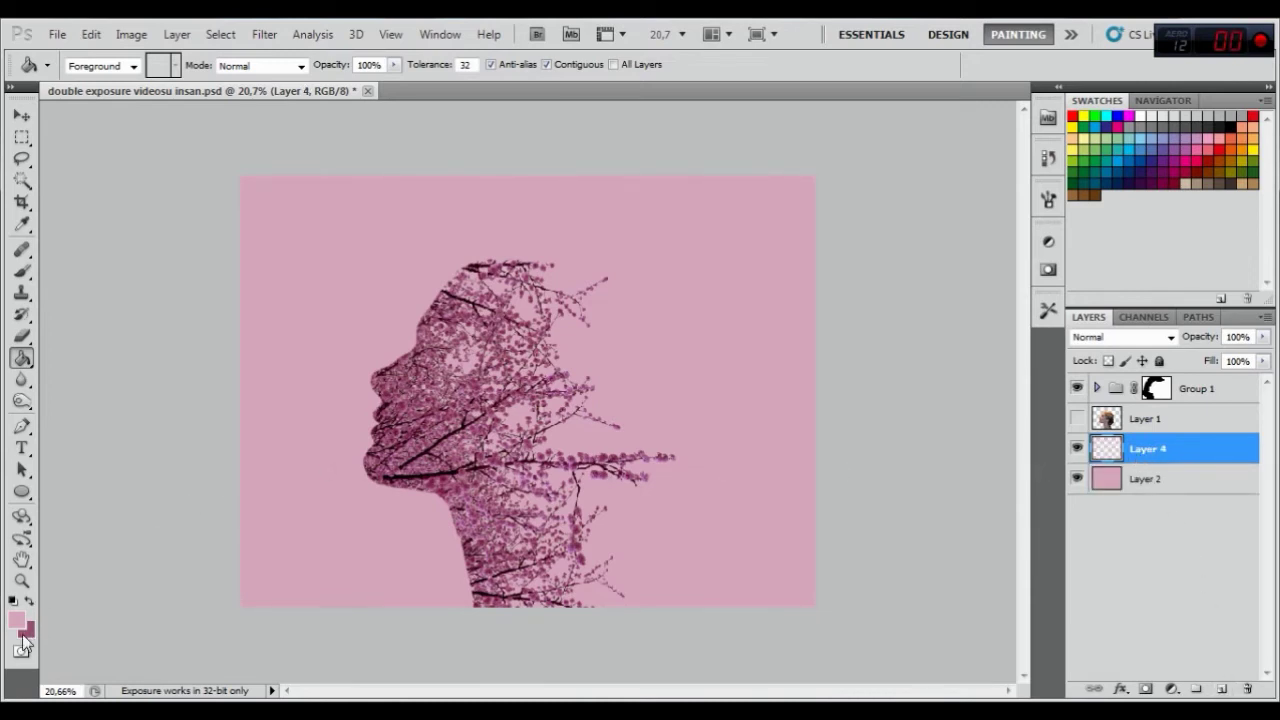
Set the foreground colour to a lighter pink.
click(17, 621)
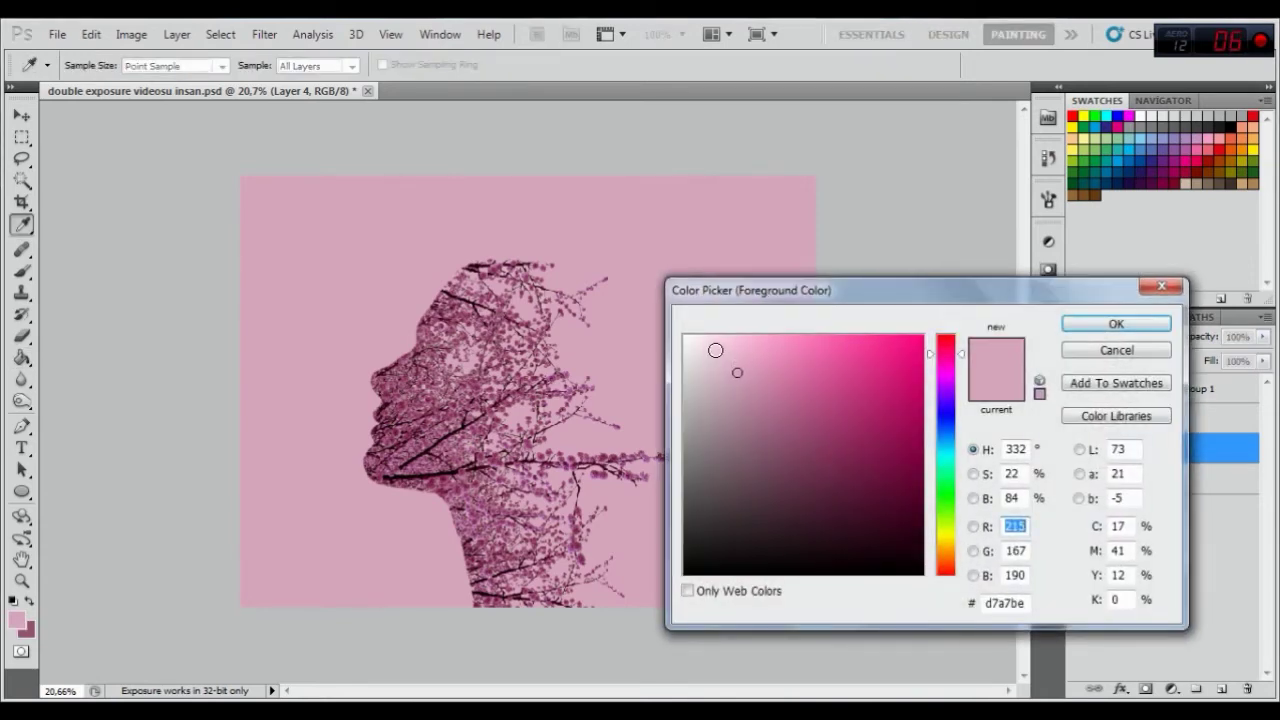
click(715, 350)
click(1116, 323)
key(g)
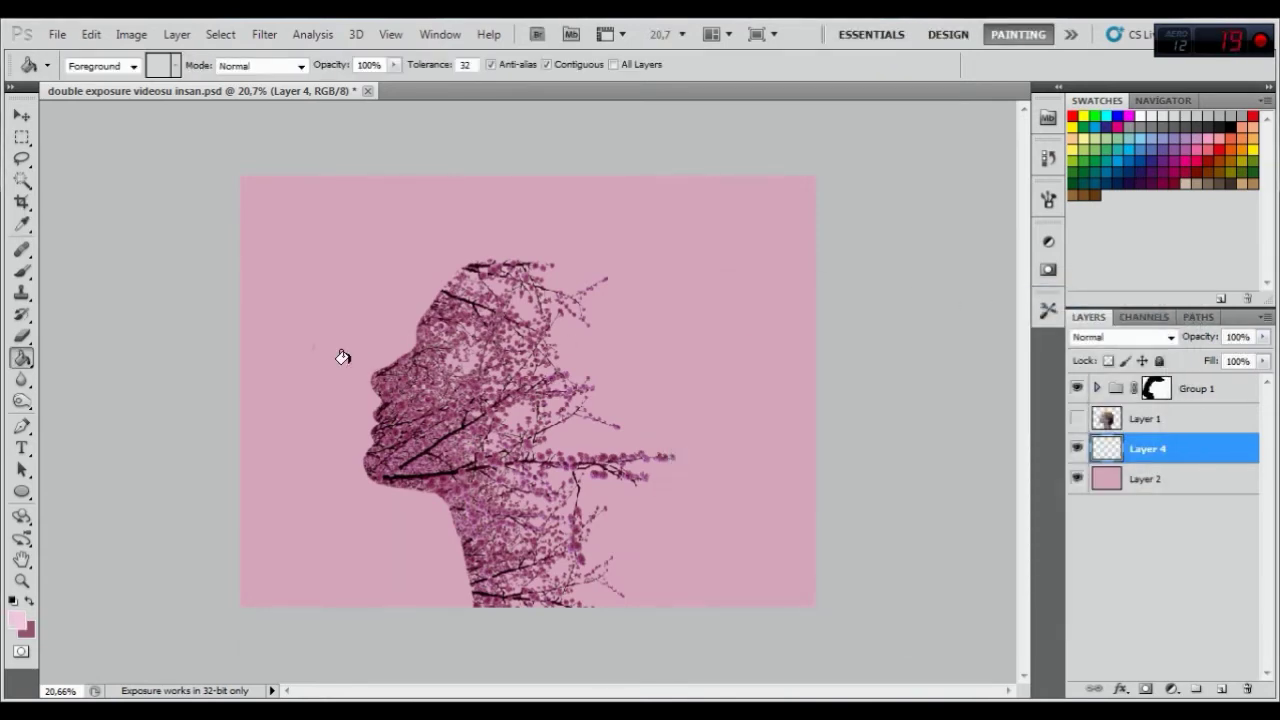
right_click(22, 358)
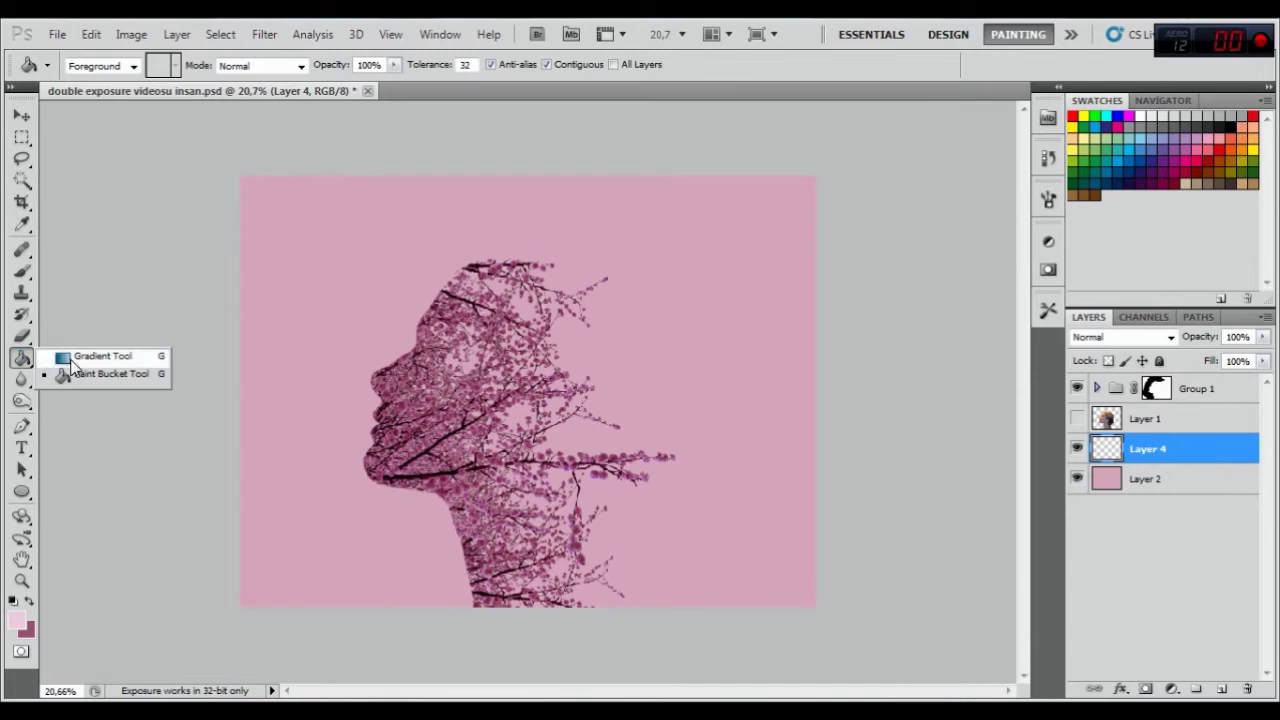
Draw a pale radial gradient glow on Layer 4 and scale it up proportionally.
click(100, 355)
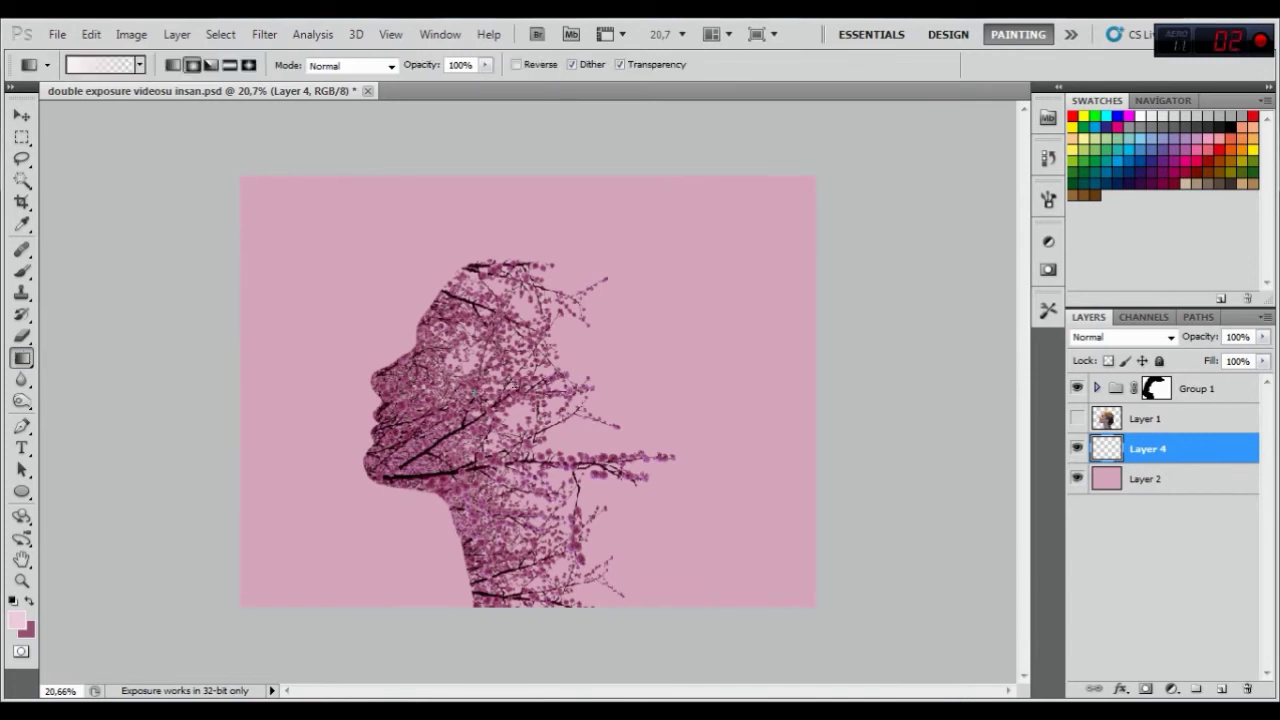
drag(594, 368, 594, 368)
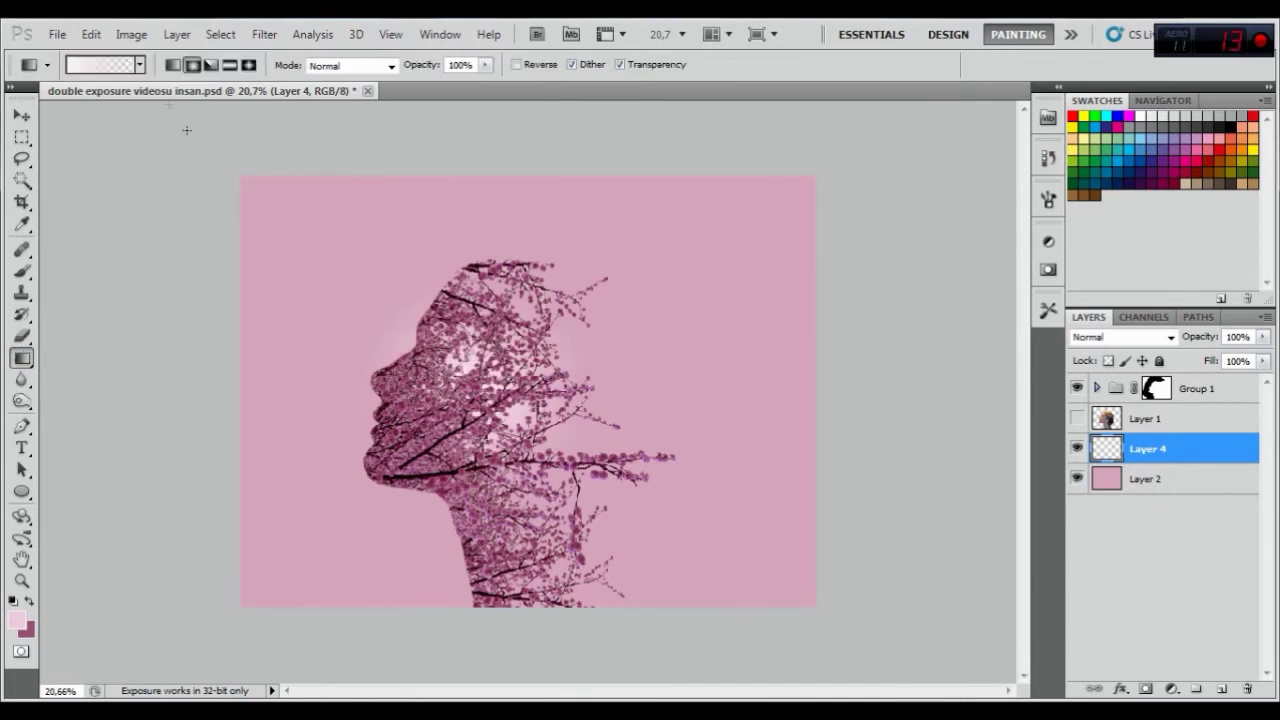
click(91, 34)
click(215, 379)
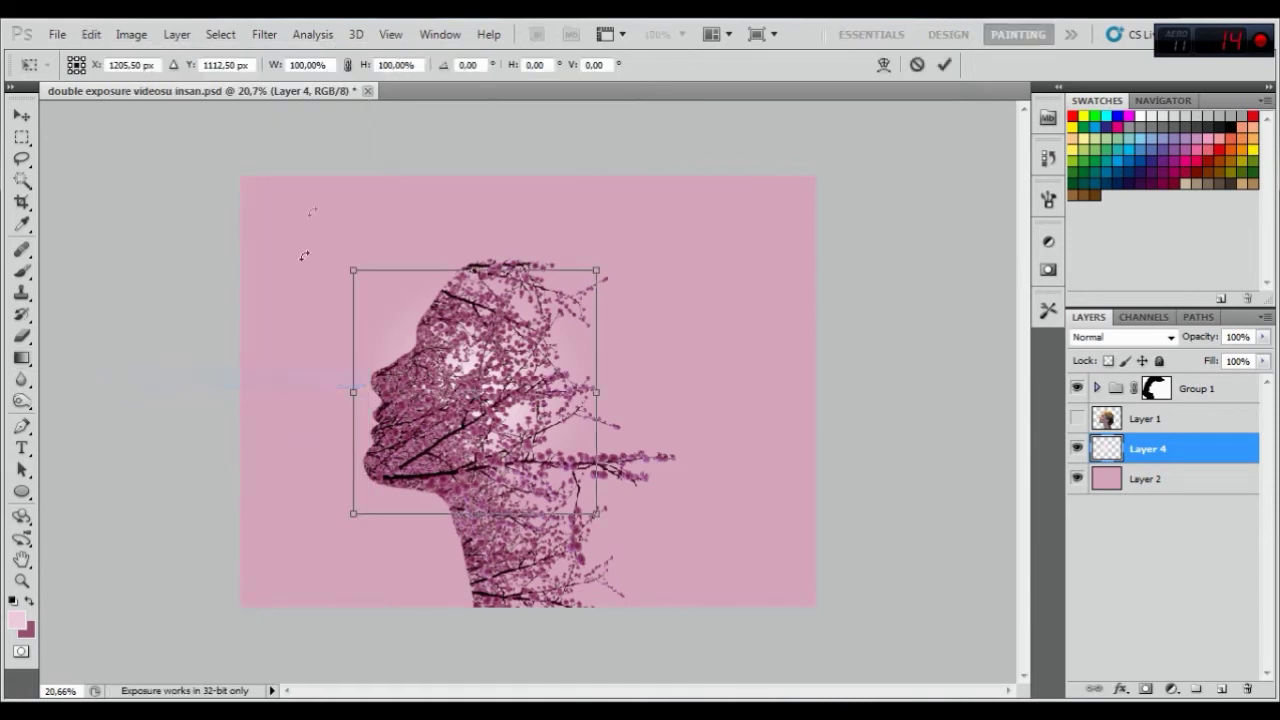
click(347, 64)
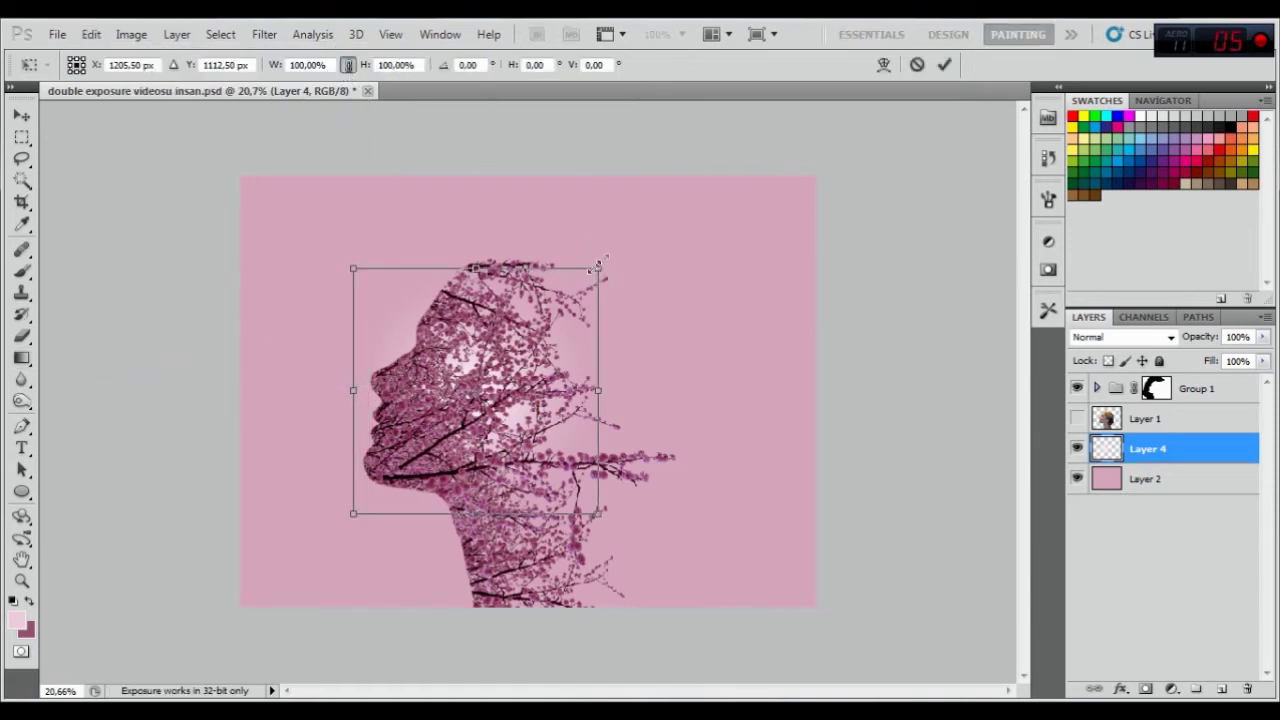
drag(595, 268, 751, 116)
drag(353, 514, 166, 686)
Enlarge the glow to about 295%, nudge it slightly left, and commit the transform.
scroll(435, 523, down, 1)
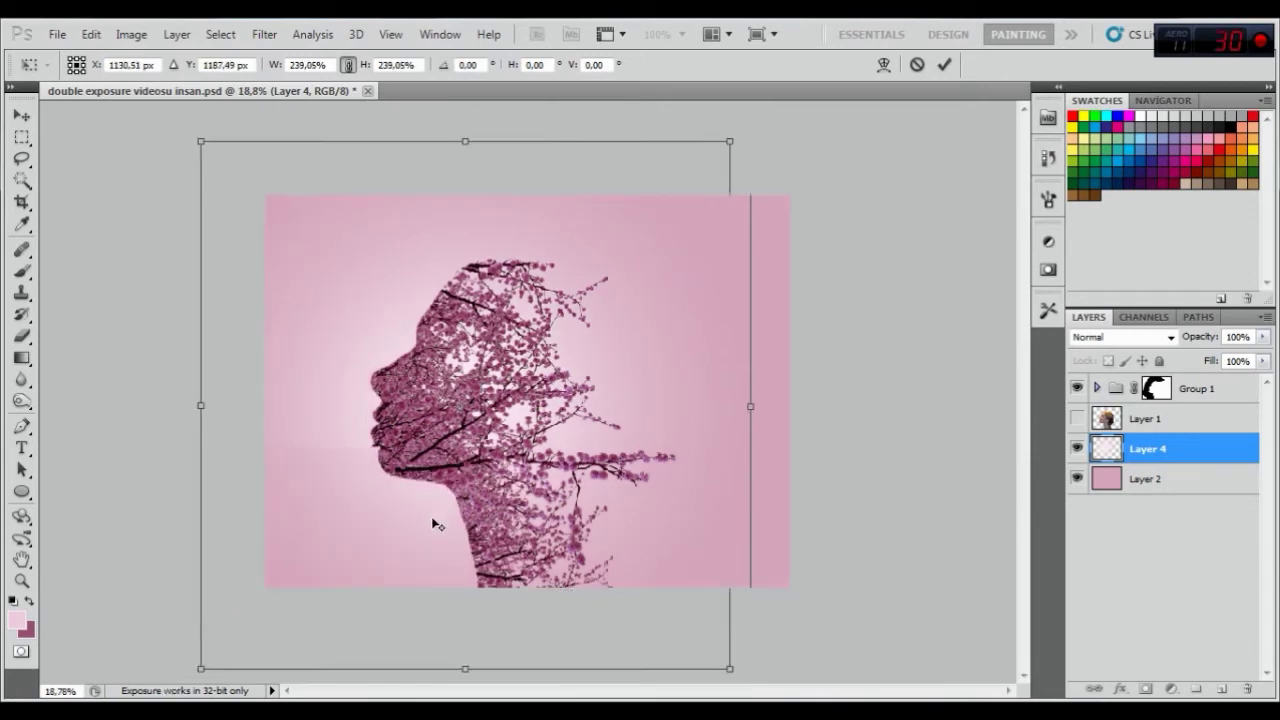
scroll(435, 523, down, 1)
drag(680, 604, 779, 659)
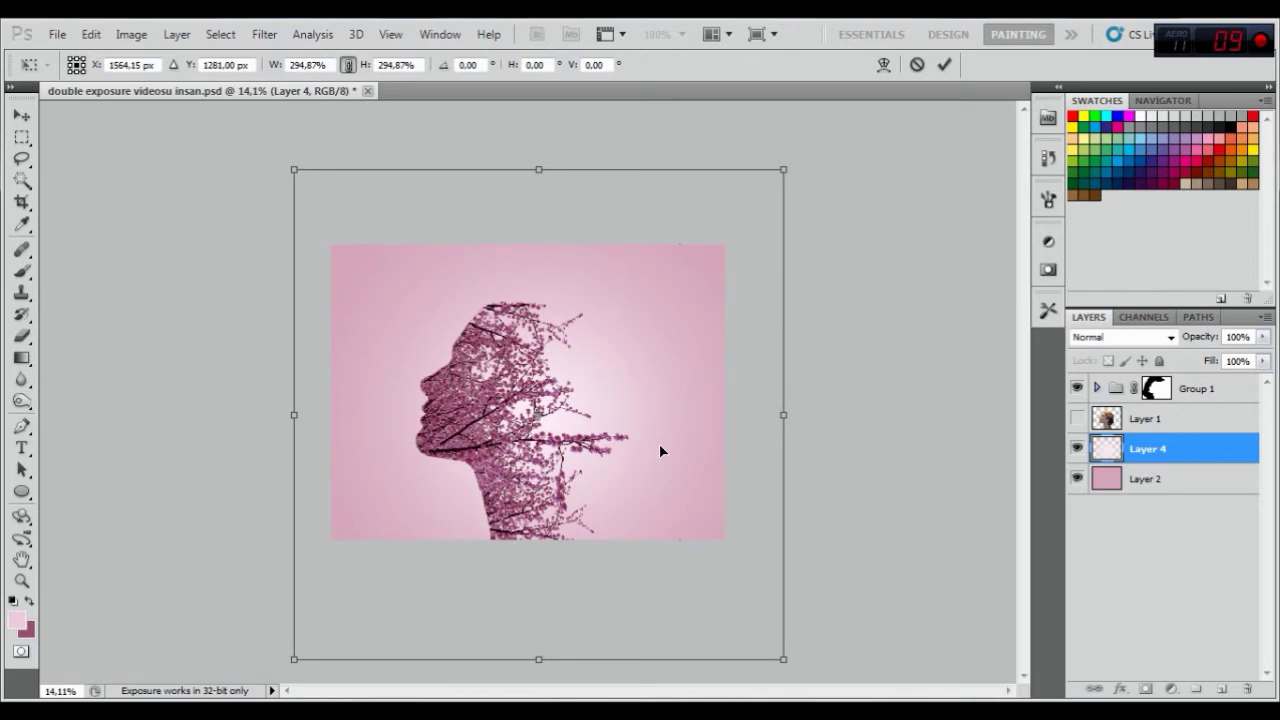
drag(660, 446, 656, 446)
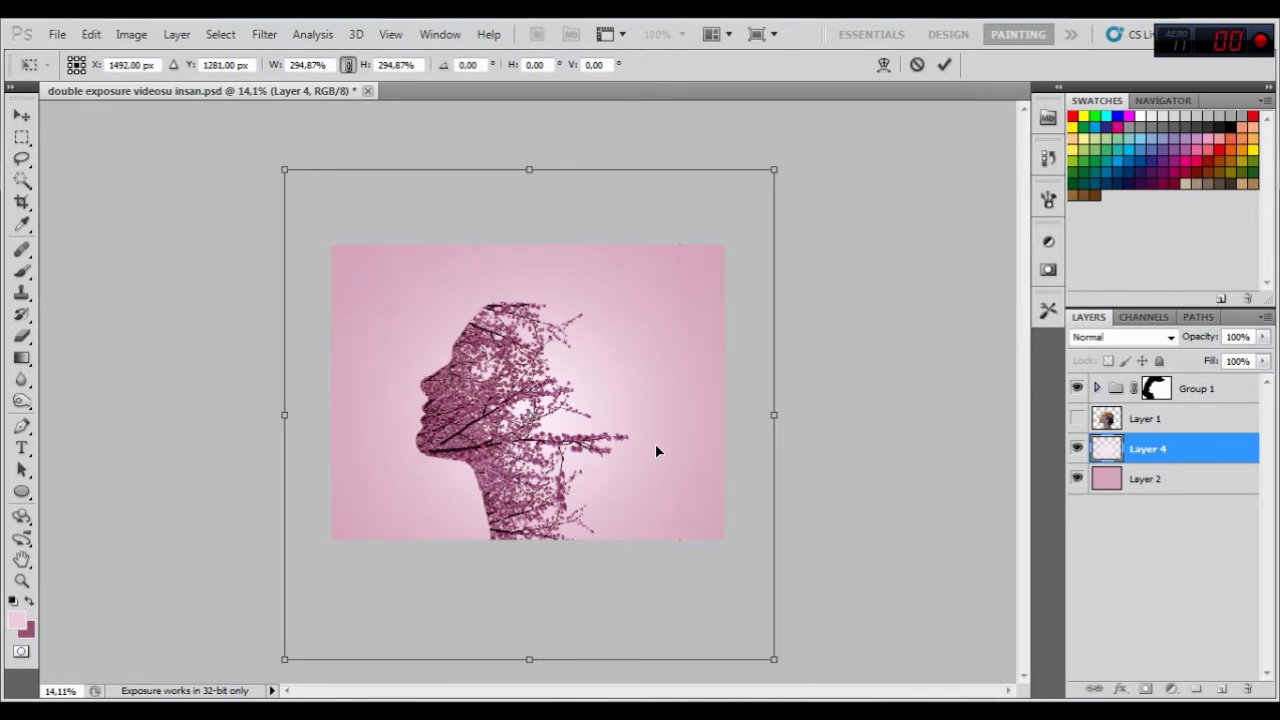
click(943, 62)
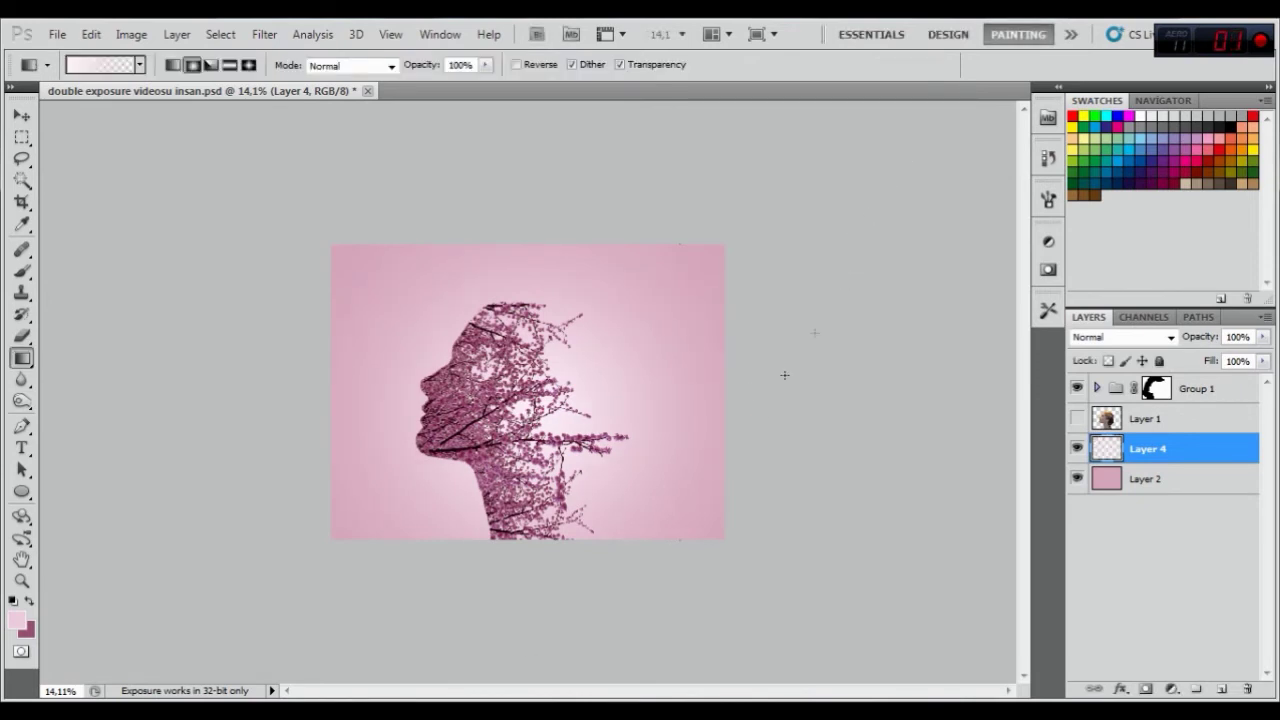
scroll(540, 415, up, 1)
scroll(540, 415, up, 2)
scroll(540, 415, up, 1)
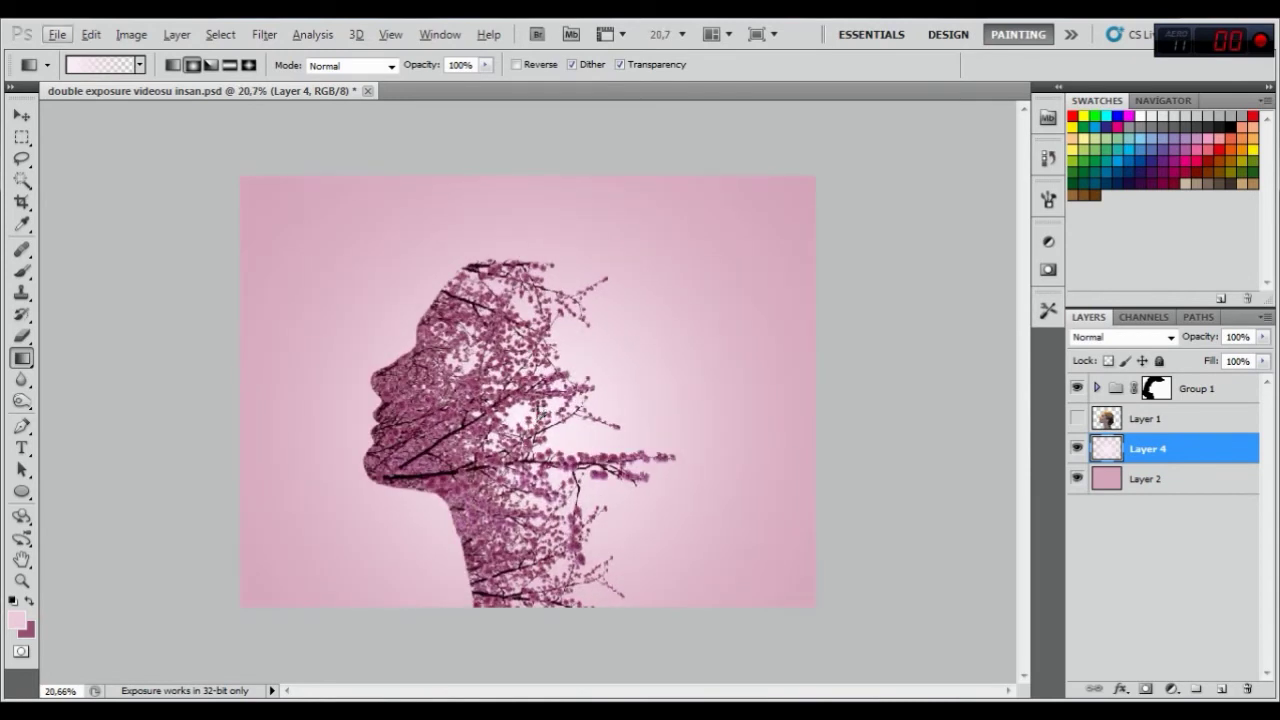
Add a new Layer 5 and load the debris brush set, choosing the 2459 px debris brush.
click(1077, 446)
click(1197, 689)
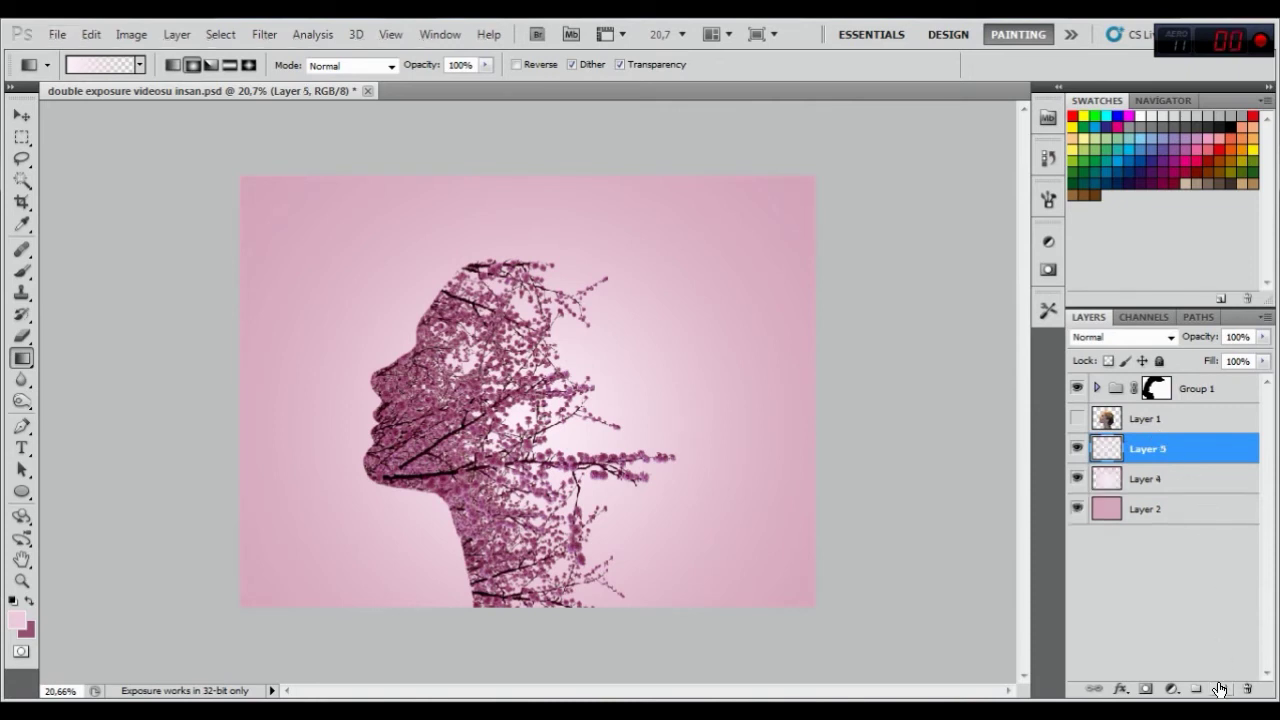
click(22, 270)
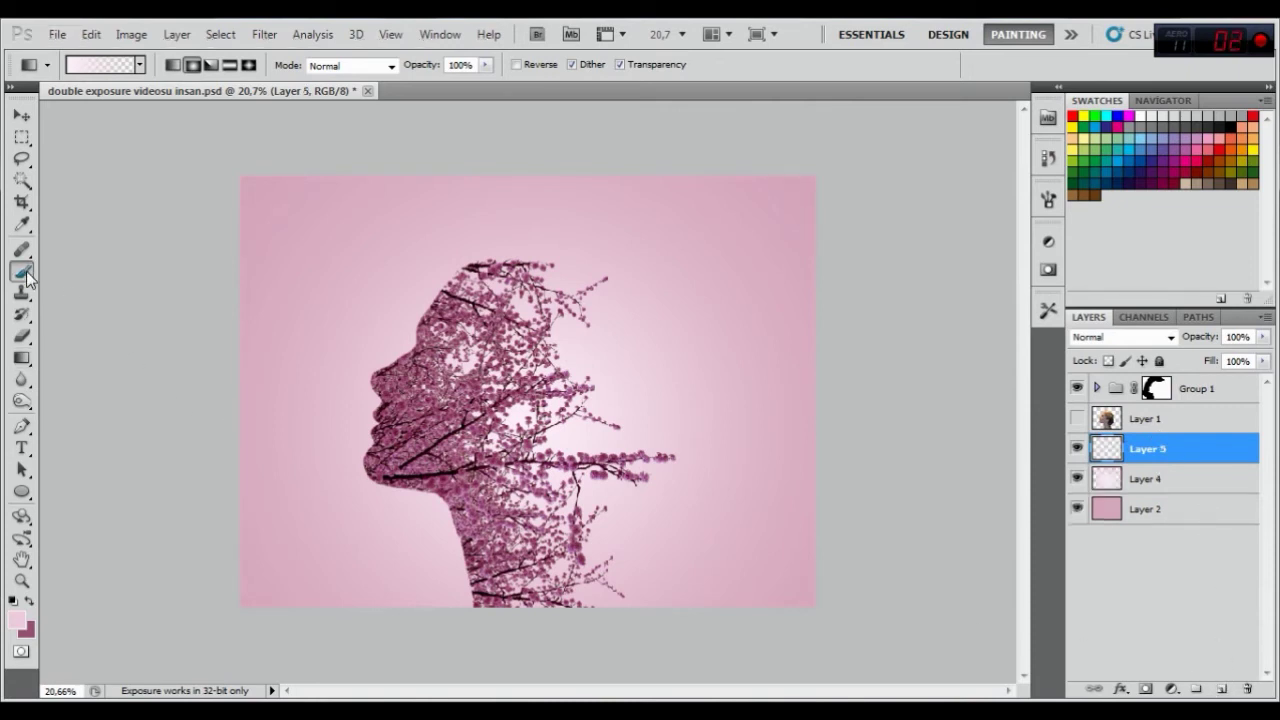
right_click(405, 258)
click(634, 275)
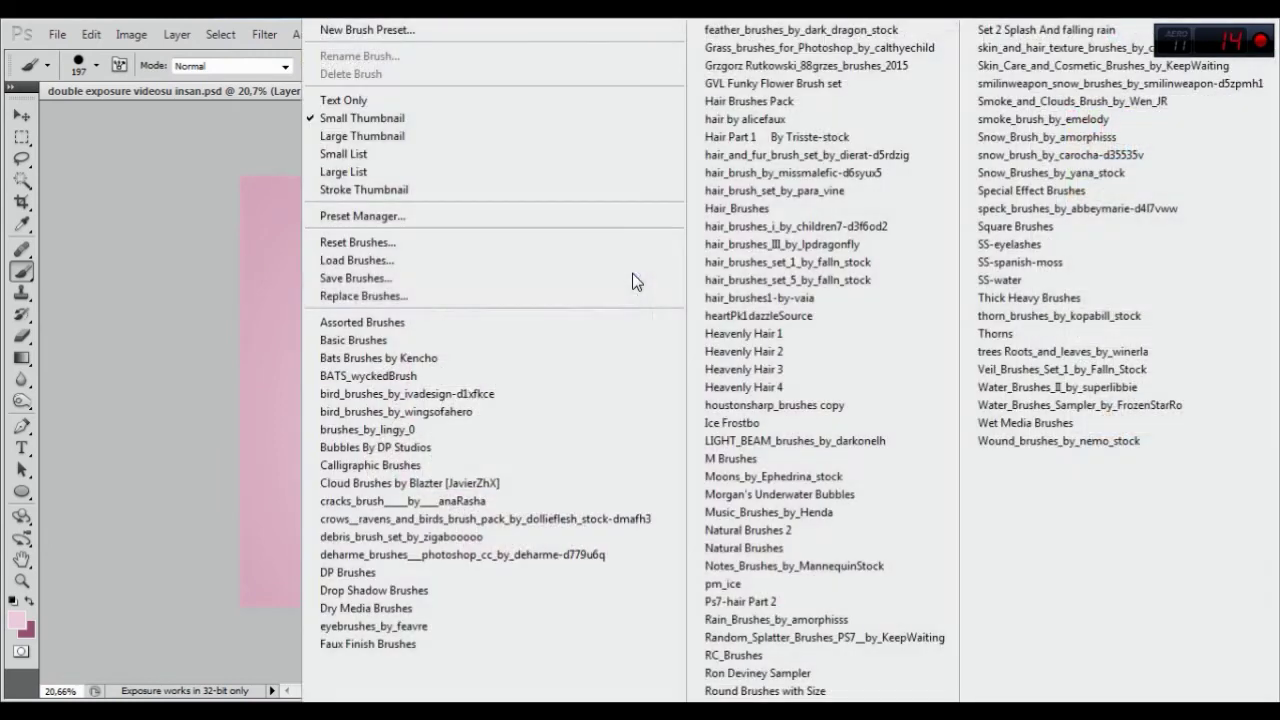
click(413, 537)
click(562, 291)
click(430, 368)
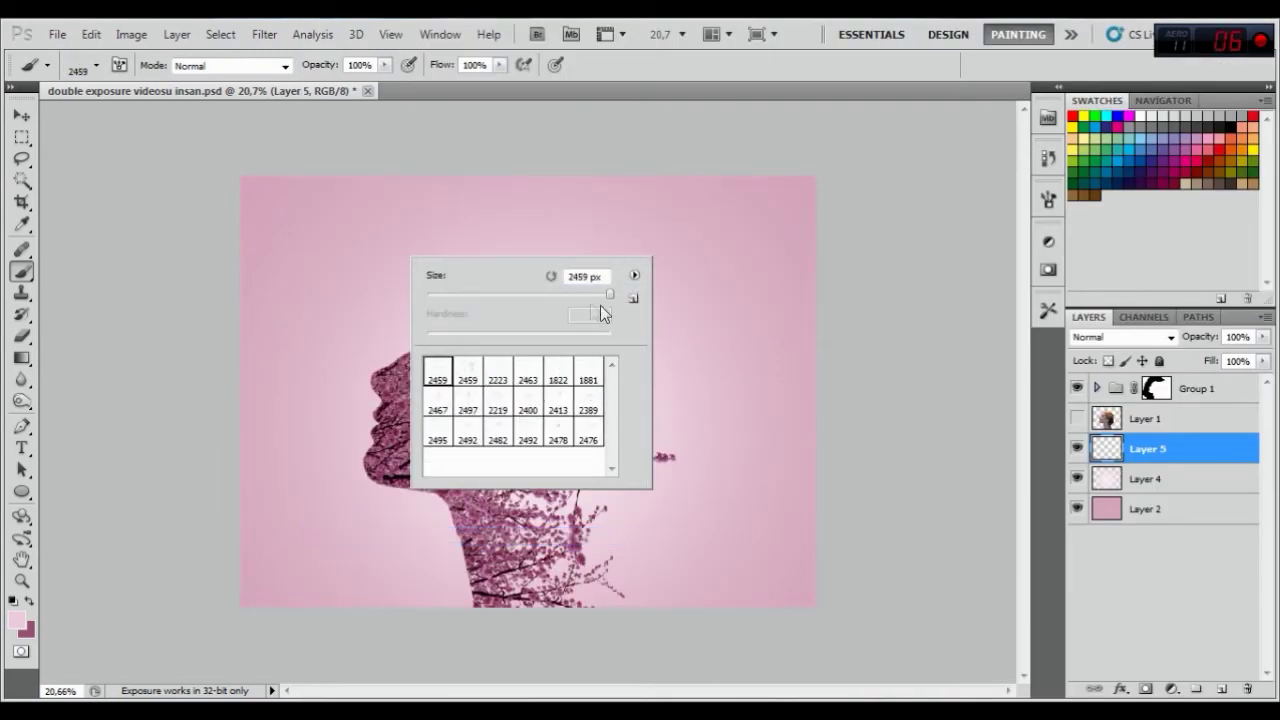
click(365, 270)
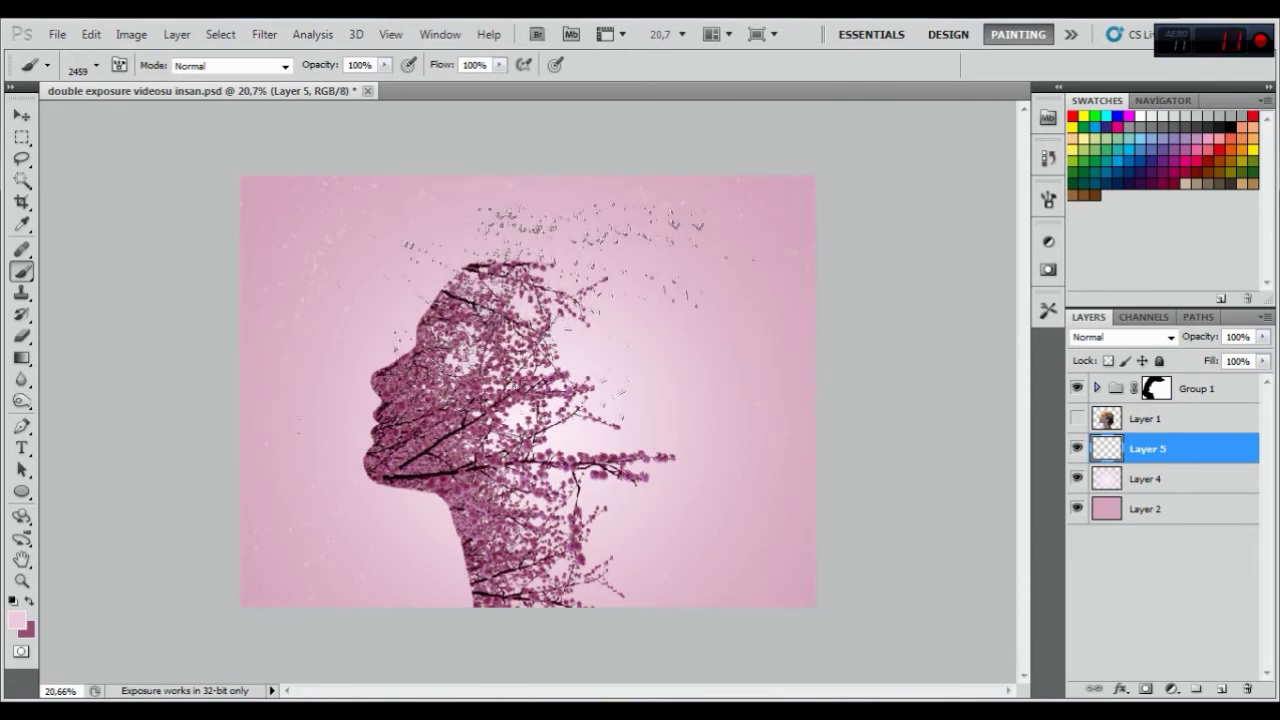
Stamp petals with the debris brush at 50 px and blend Layer 5 in Screen mode.
click(500, 330)
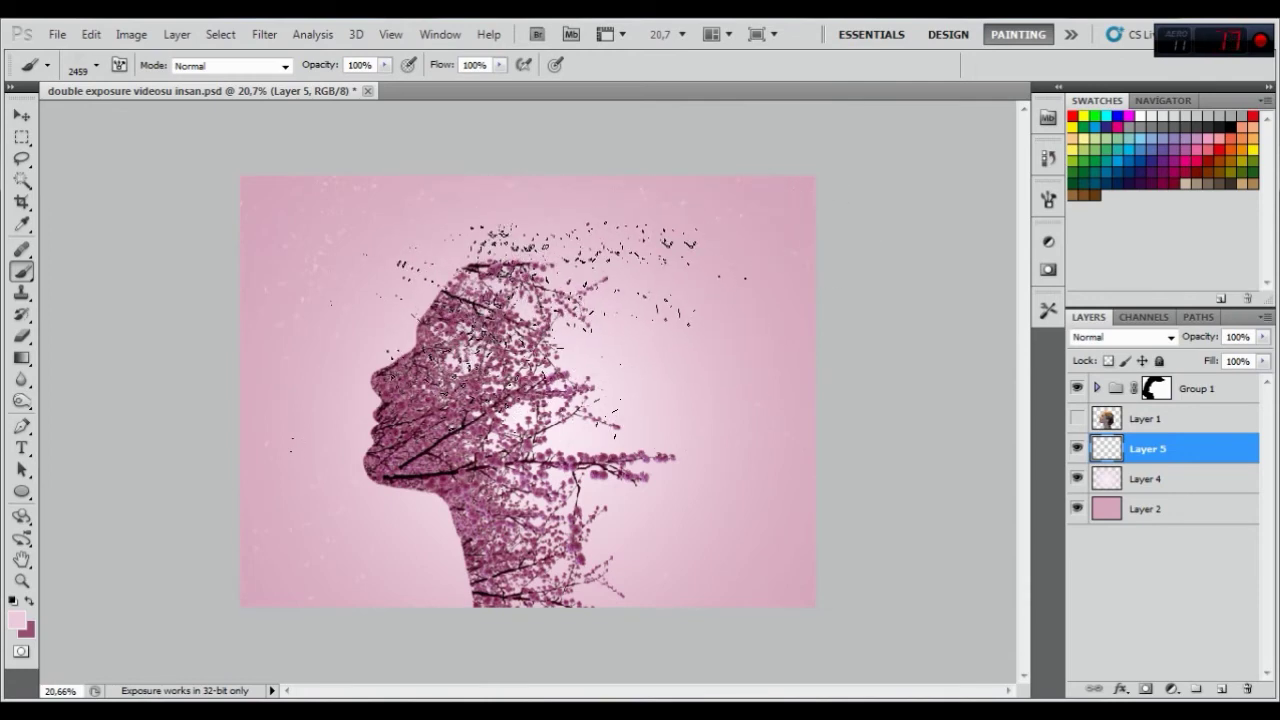
right_click(518, 352)
key(ctrl+z)
click(580, 391)
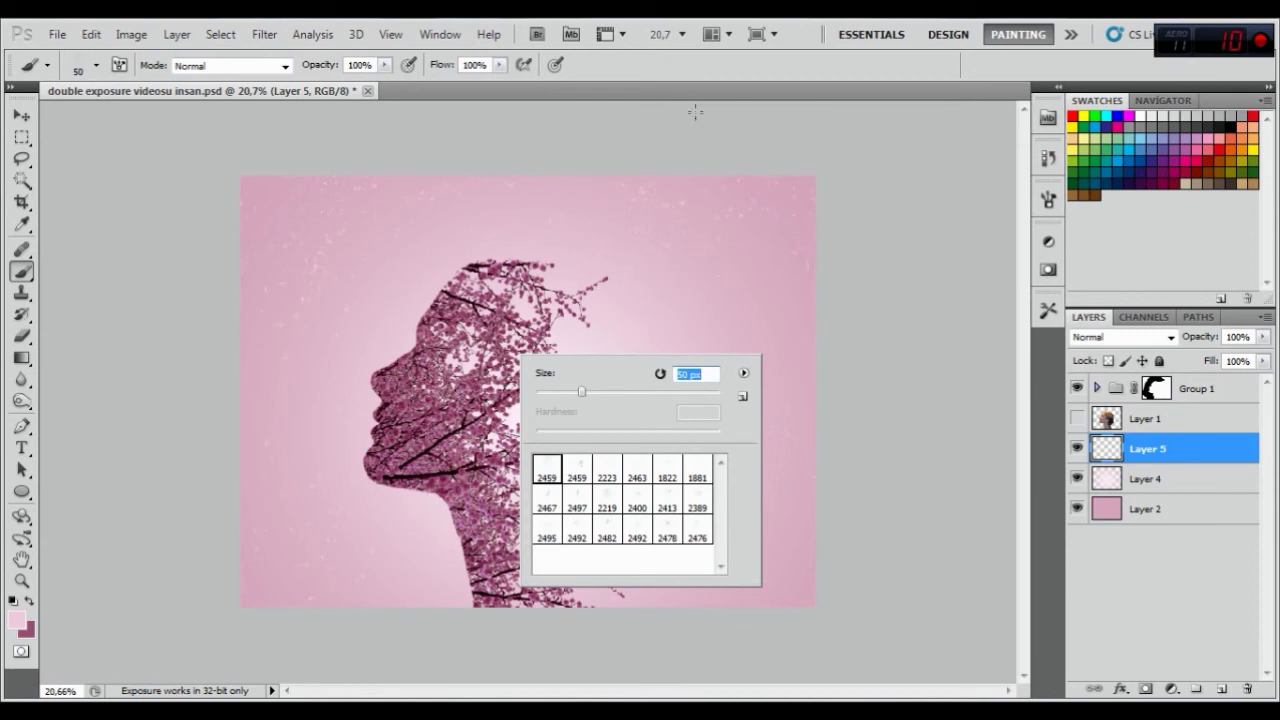
key(Return)
click(1112, 337)
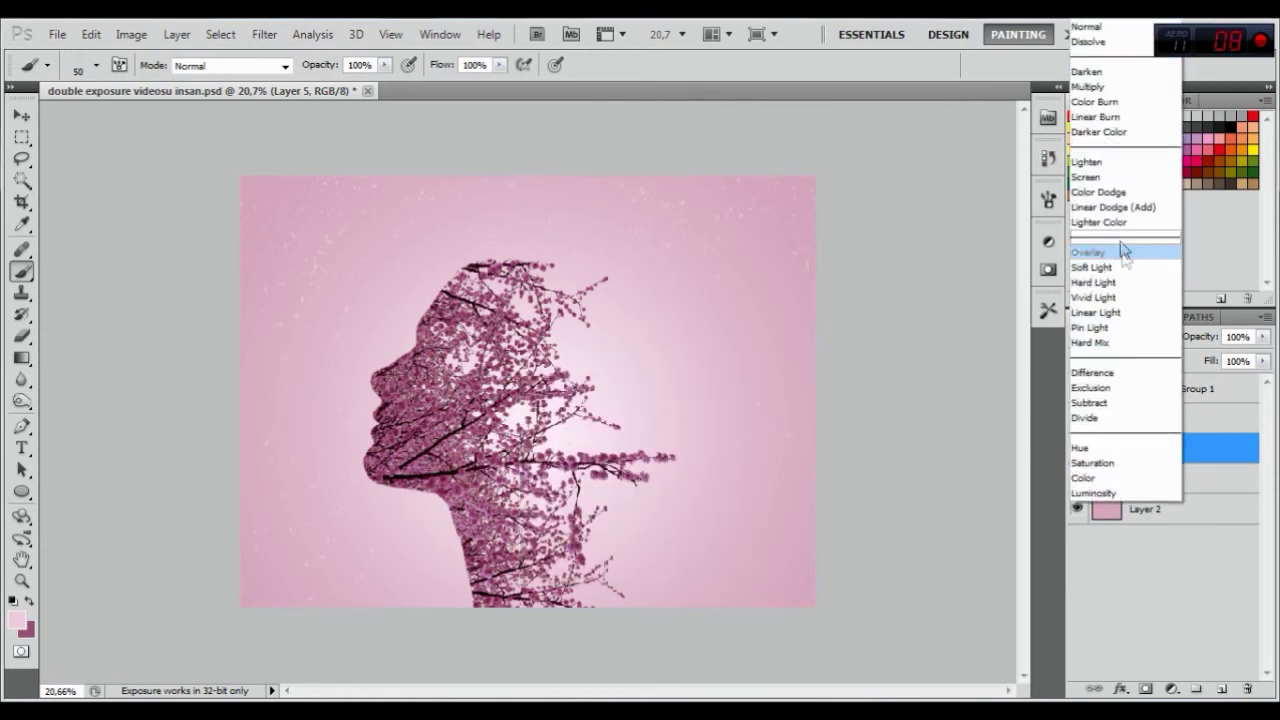
click(1088, 161)
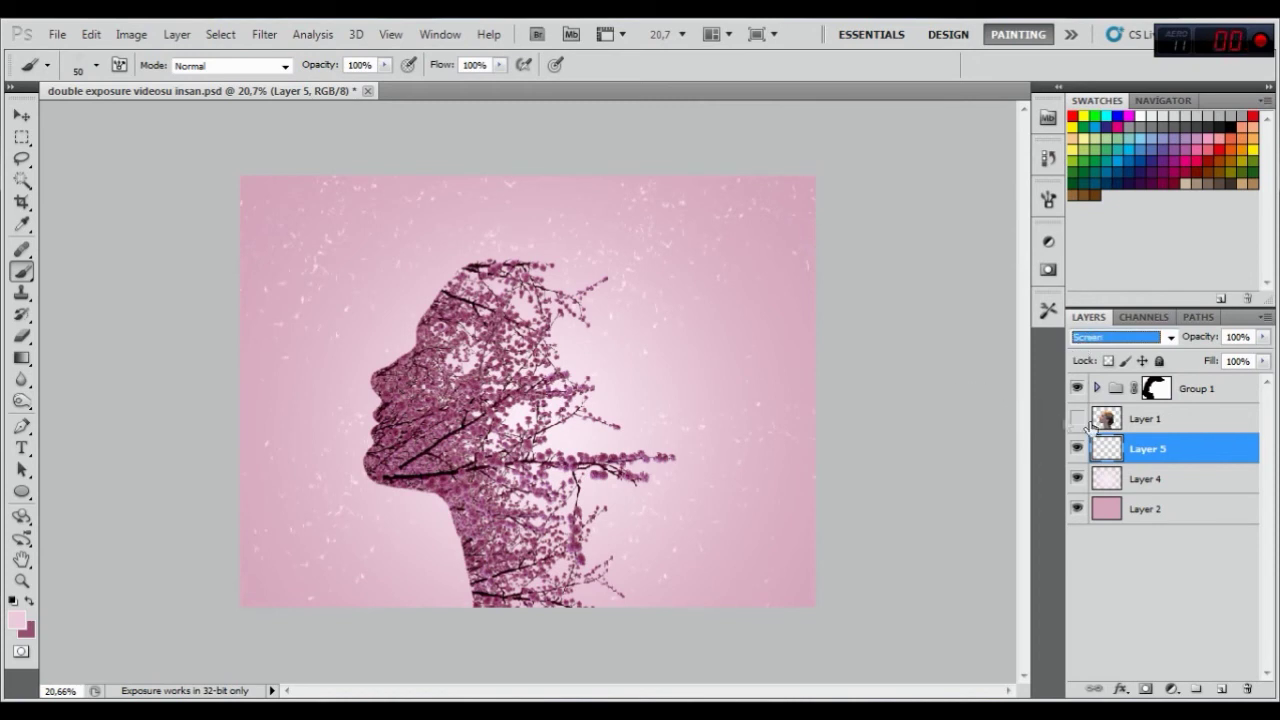
click(1212, 390)
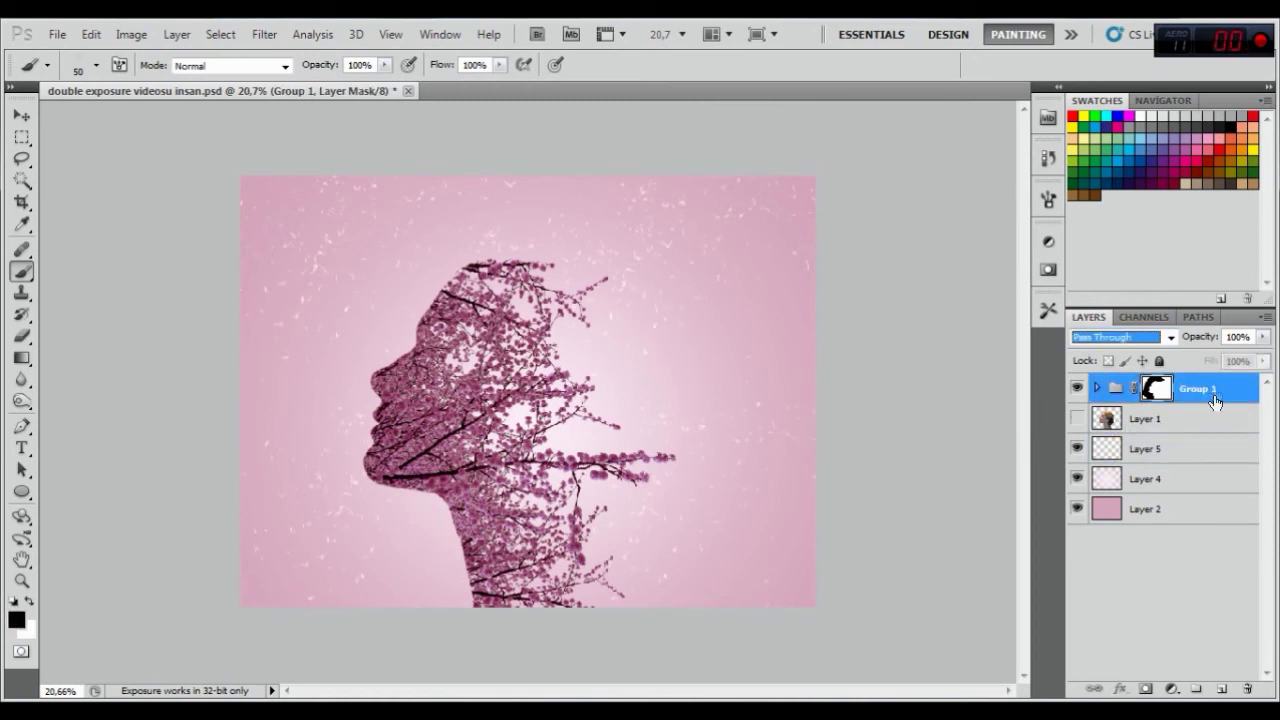
Add a dark blue (#0320a0) Solid Color fill layer in Difference mode at 15% opacity.
click(1172, 689)
click(1134, 298)
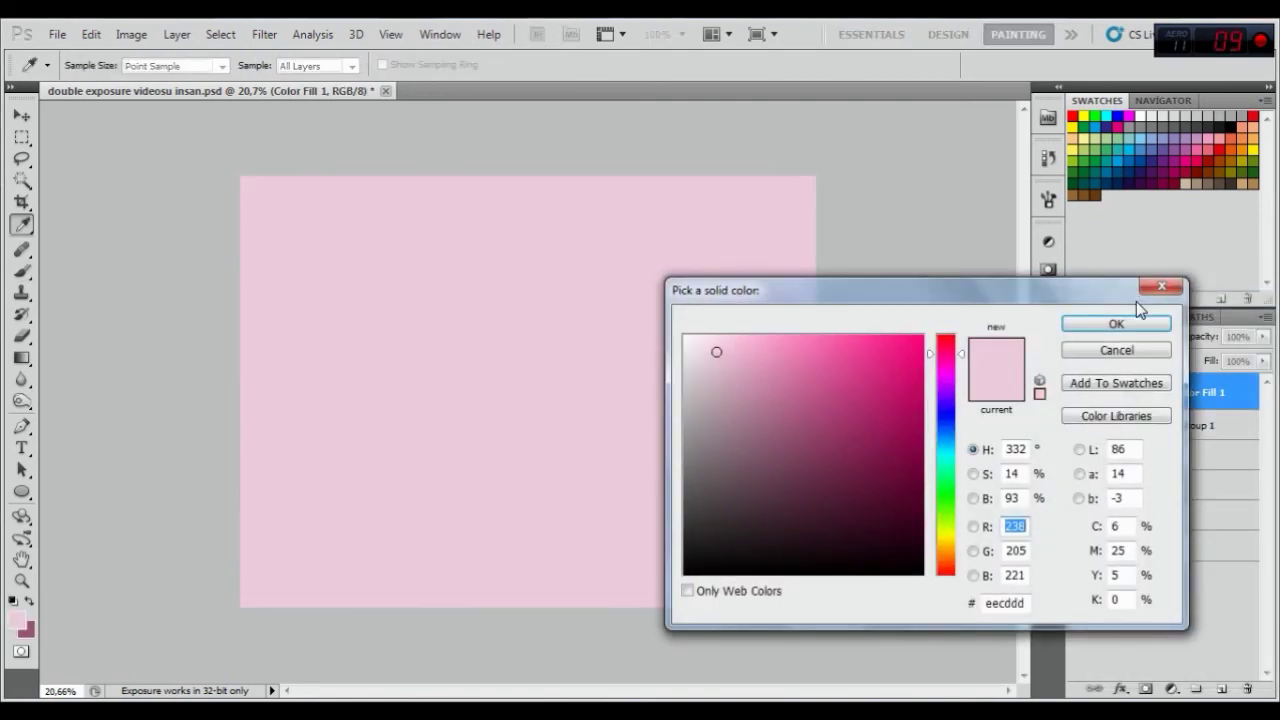
drag(945, 413, 948, 423)
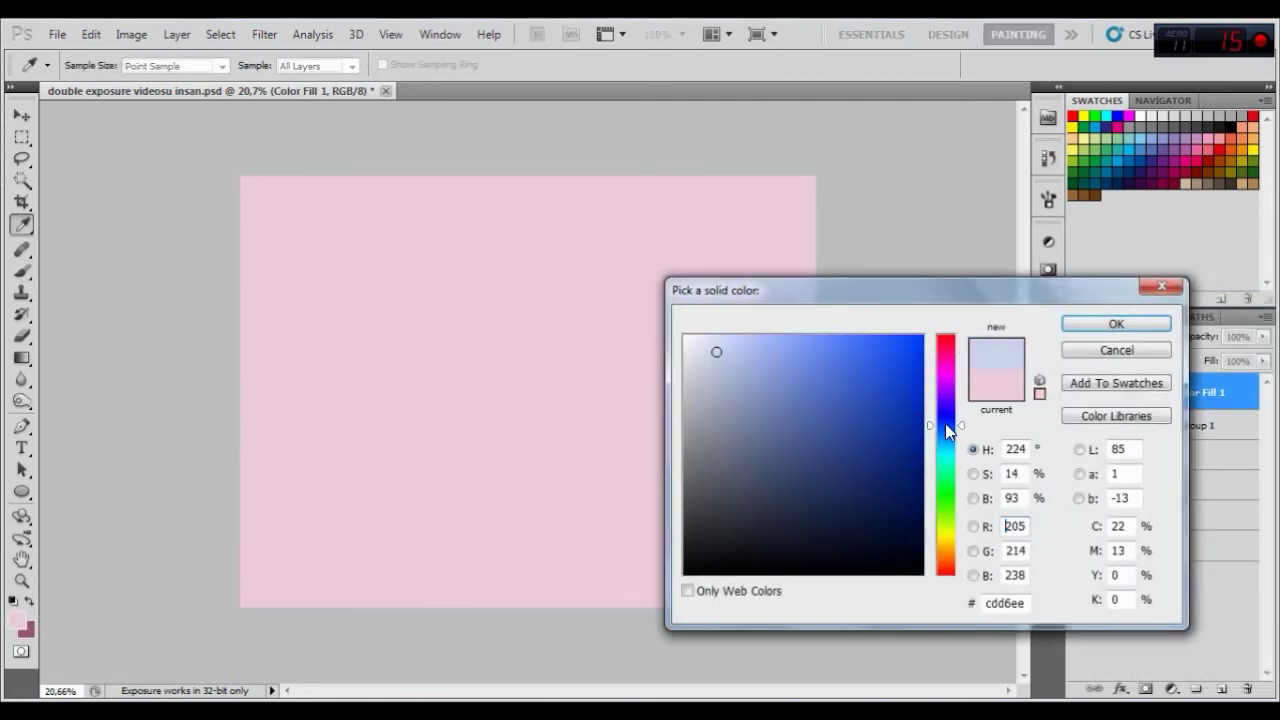
click(920, 424)
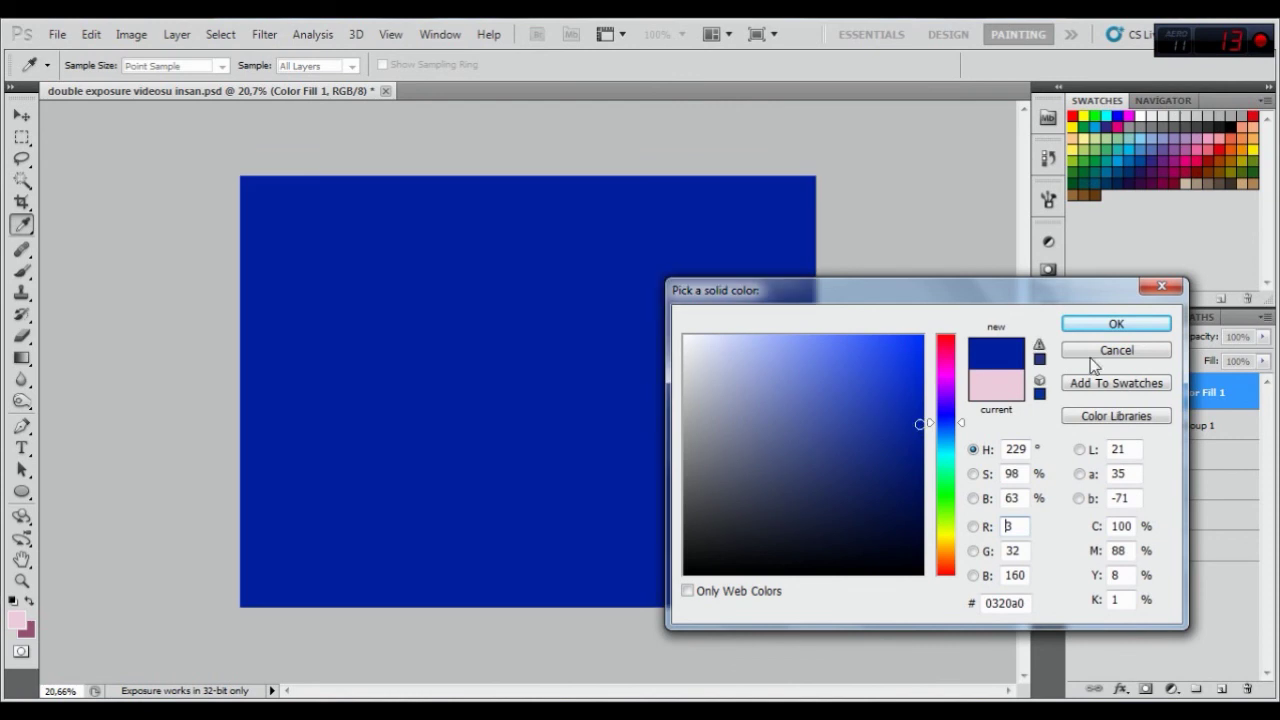
click(1112, 325)
click(1130, 333)
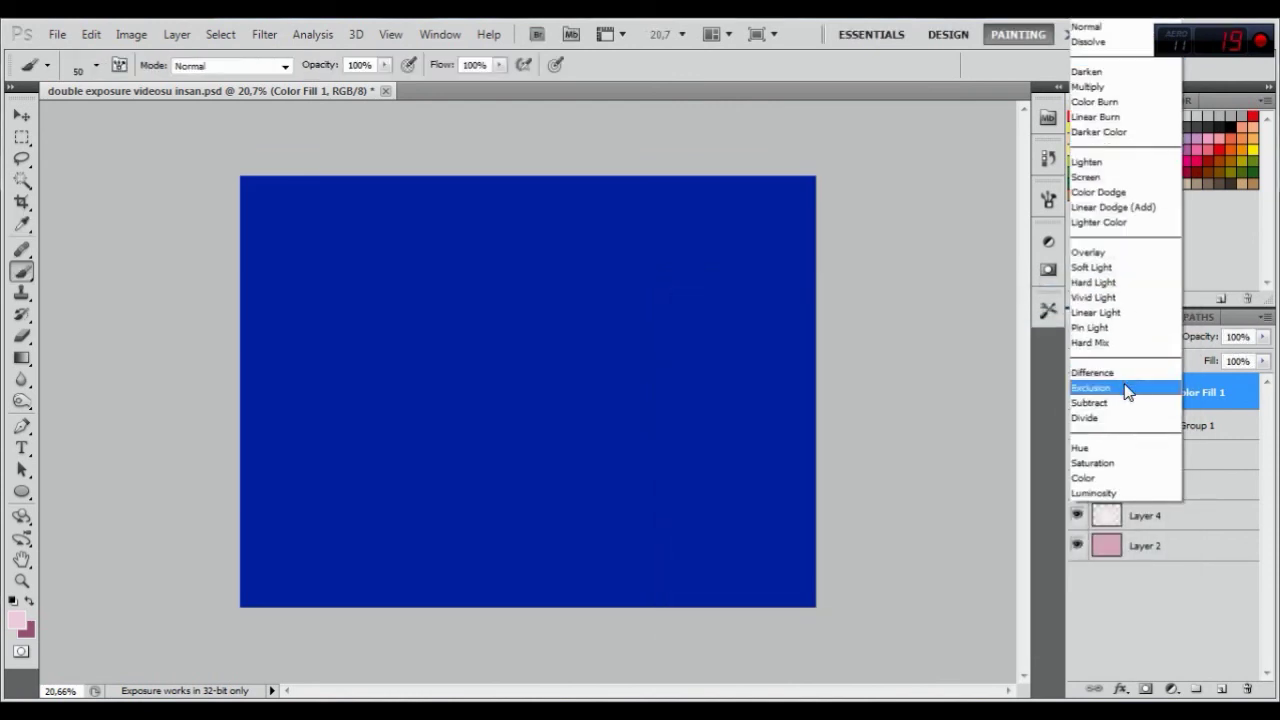
click(1118, 381)
drag(1203, 337, 1126, 340)
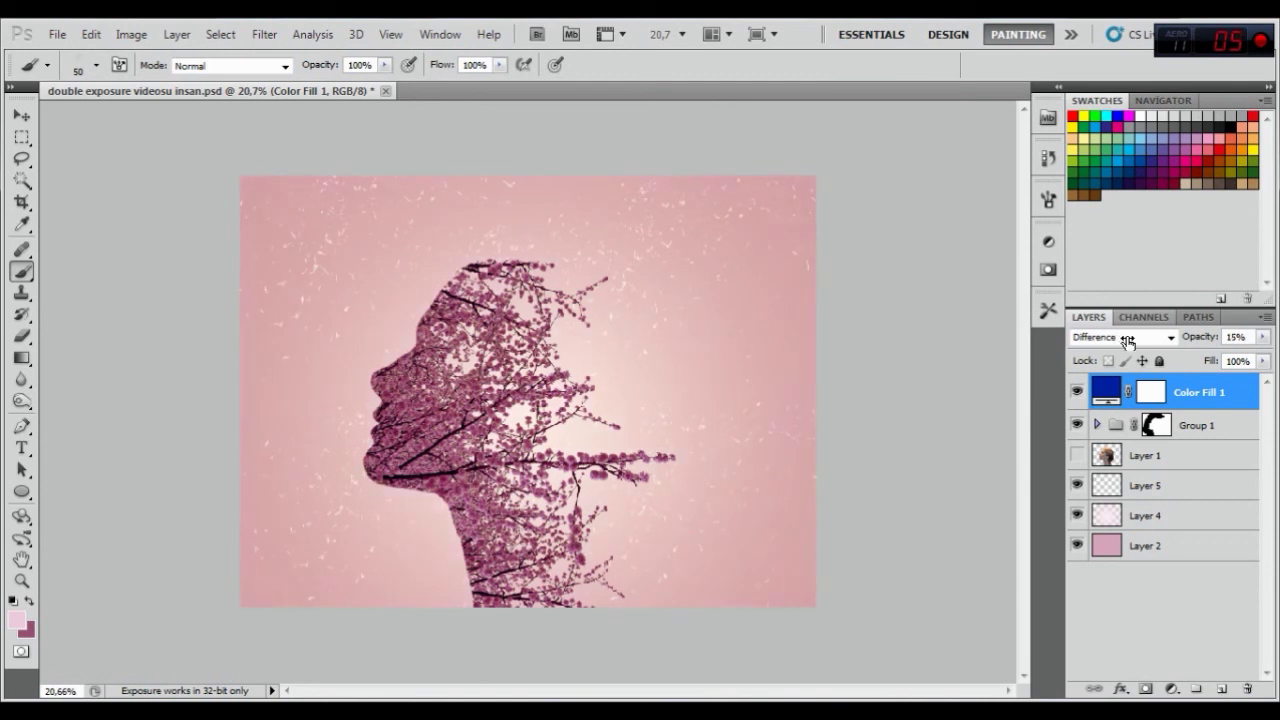